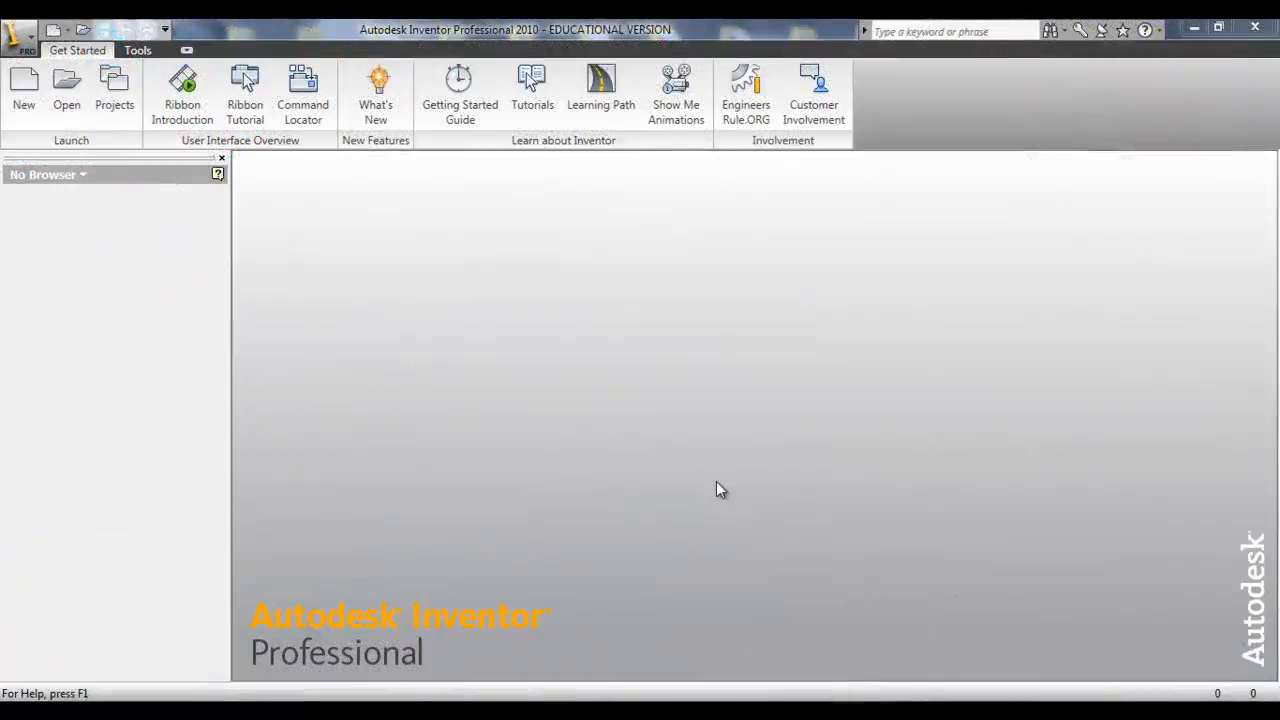
- Create a part from the Standard.ipt template and sketch a rectangle of about 56 by 30 mm around the origin
click(25, 88)
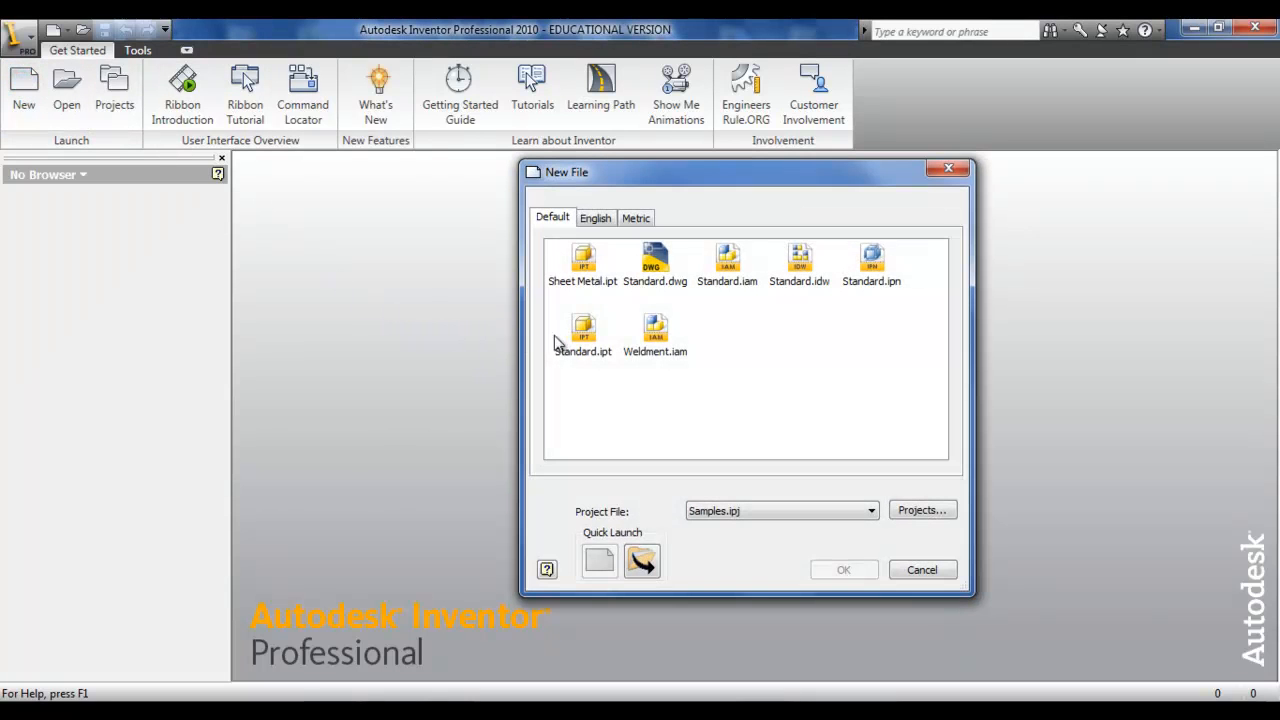
double_click(579, 338)
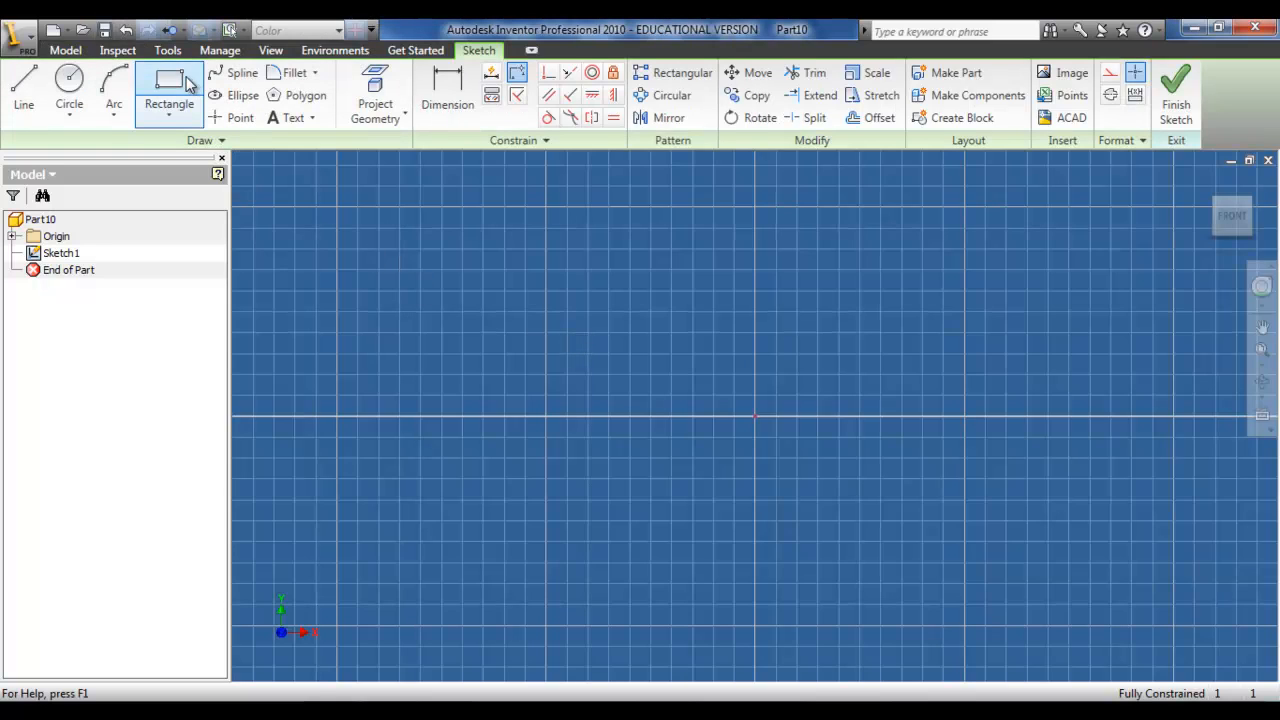
click(185, 77)
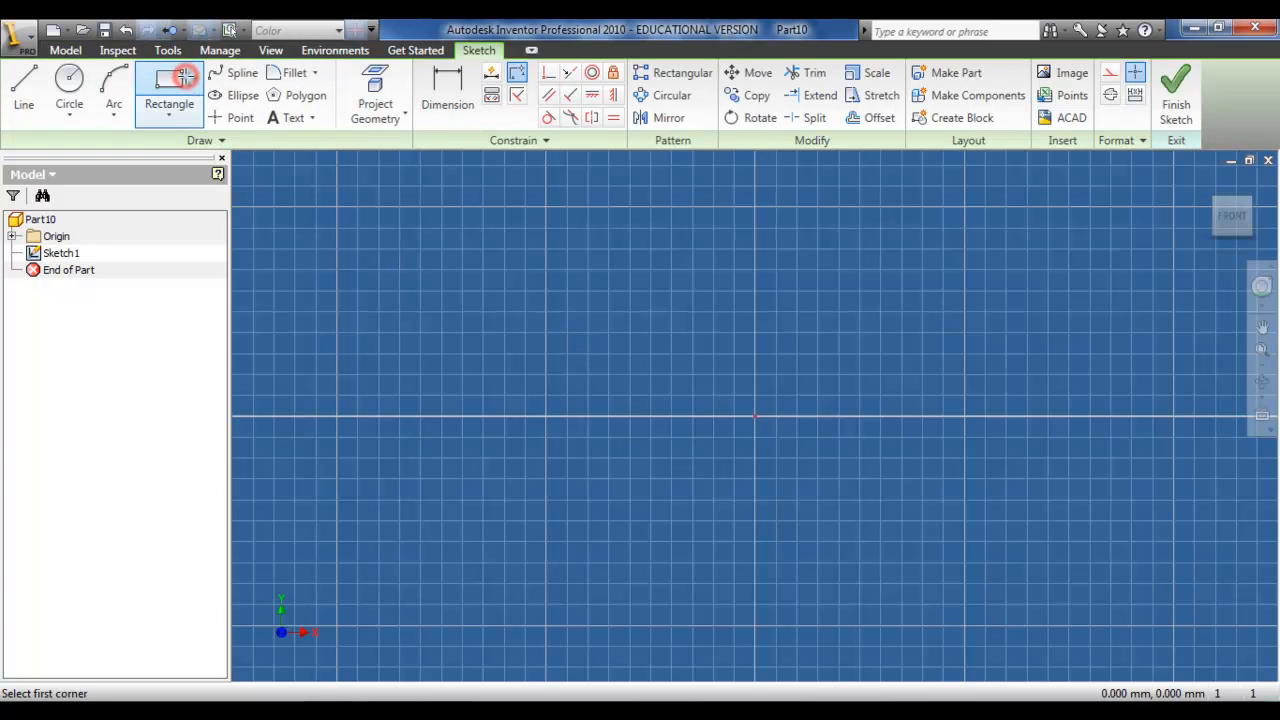
click(481, 269)
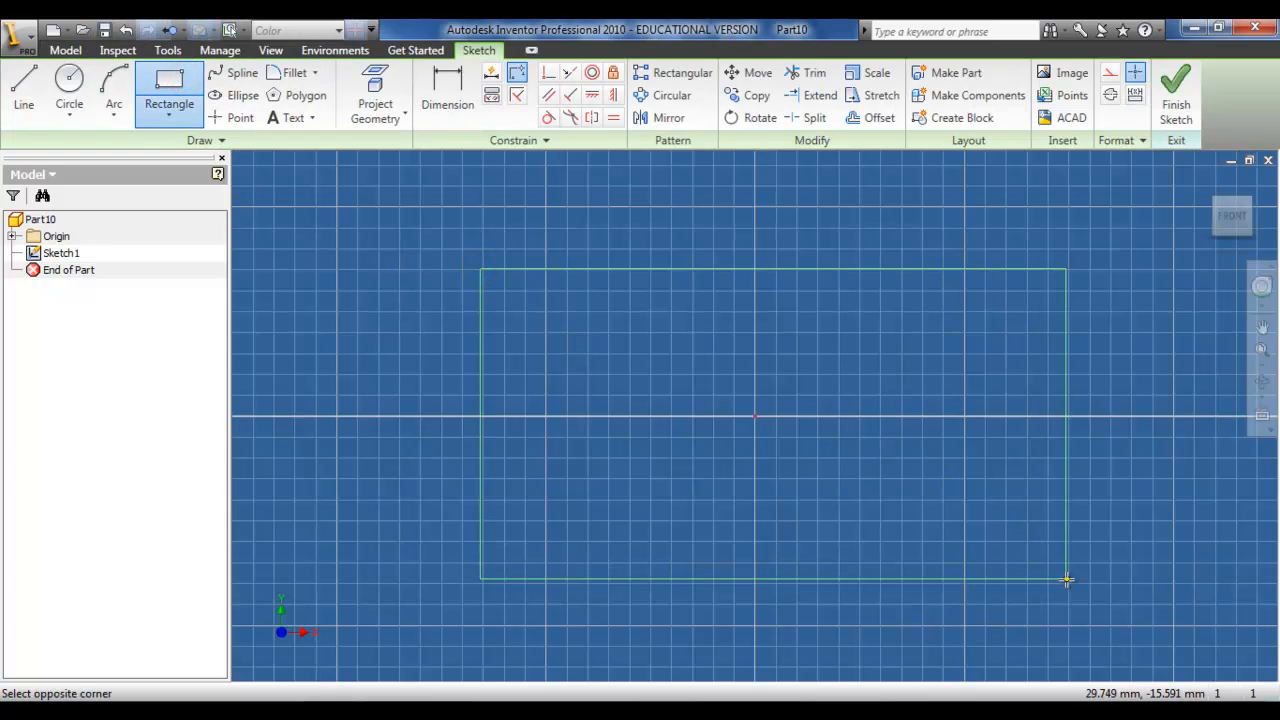
click(1067, 579)
- Dimension the distance between the rectangle's two horizontal edges as 50 mm
click(447, 112)
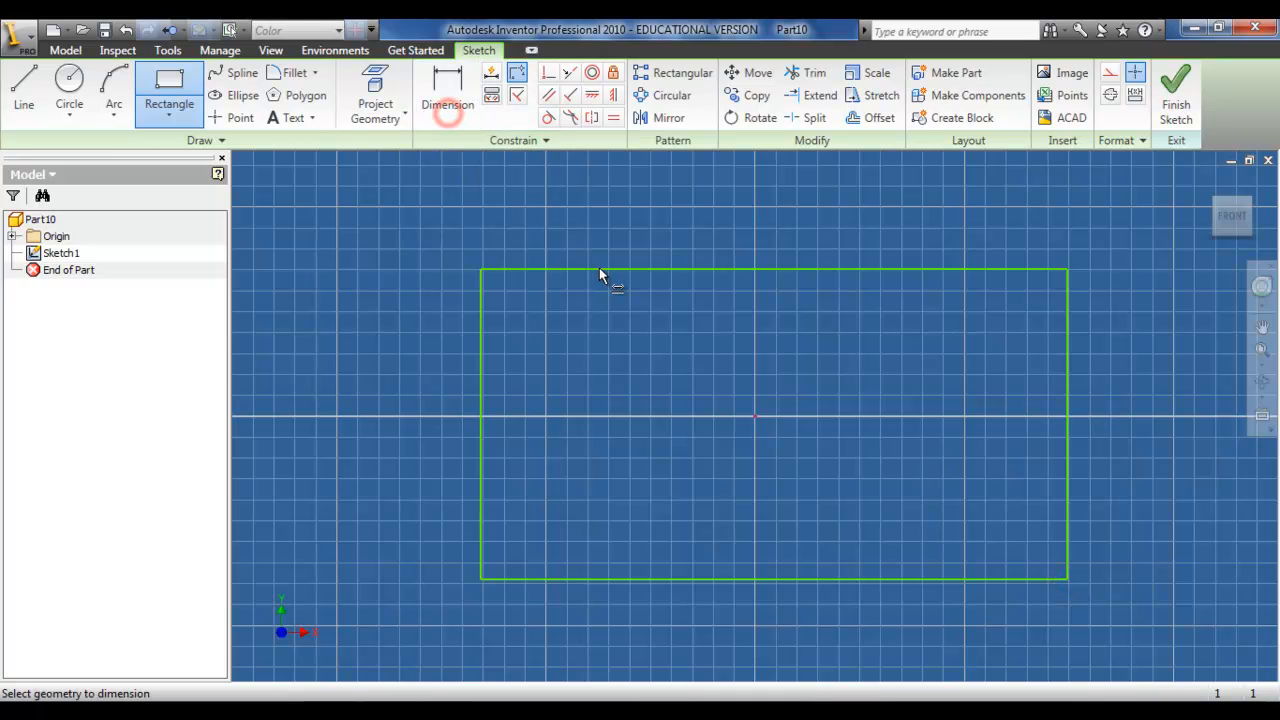
click(599, 269)
click(626, 579)
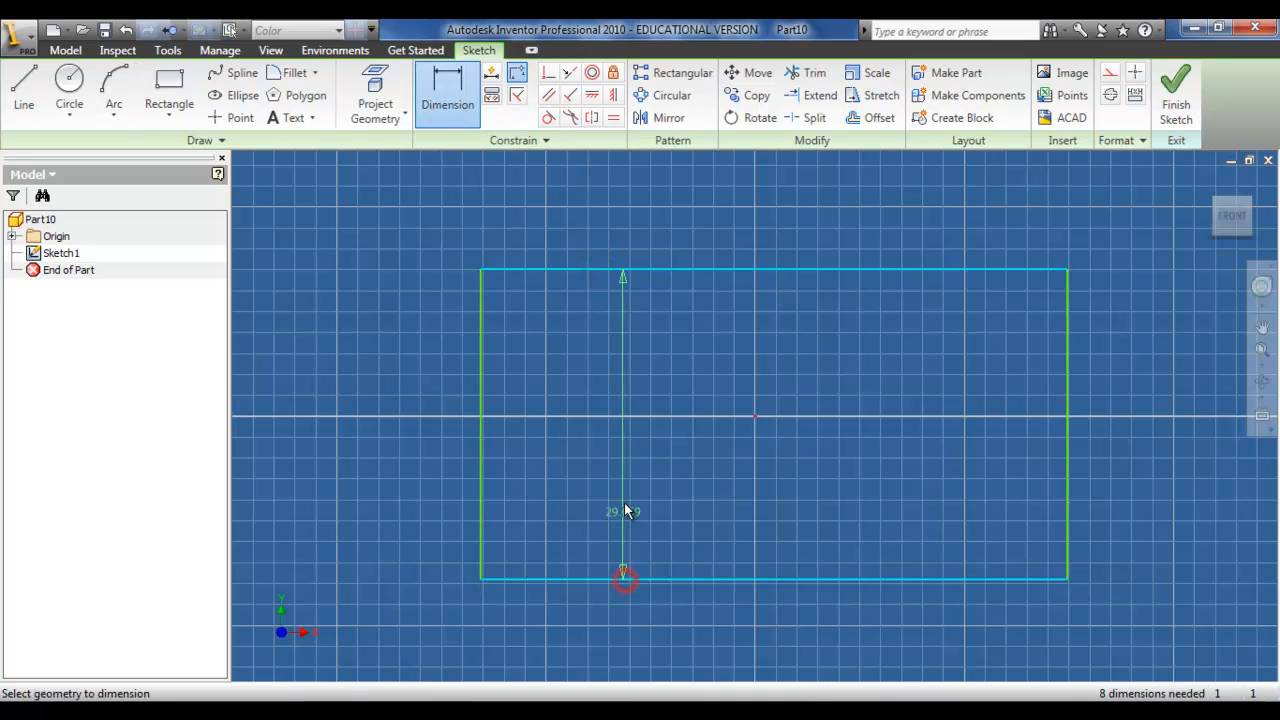
click(625, 511)
text(50)
key(Return)
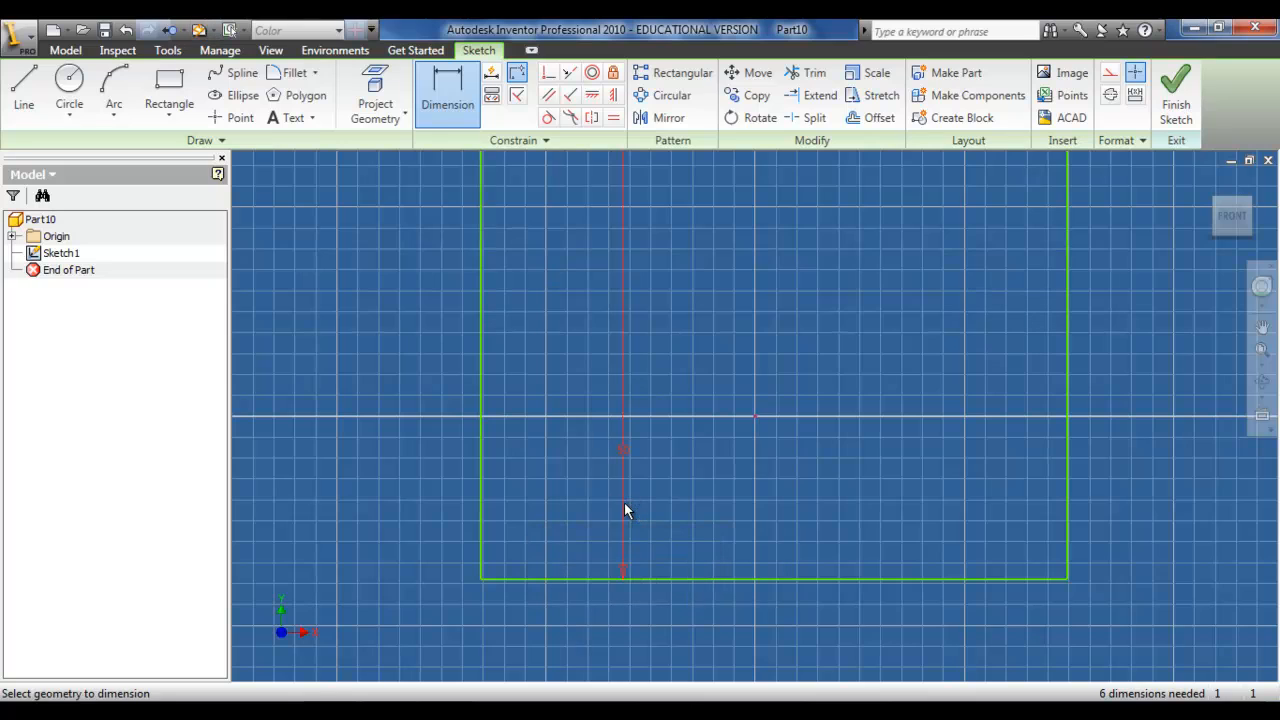
- Dimension the distance between the rectangle's two vertical edges as 100 mm
click(482, 299)
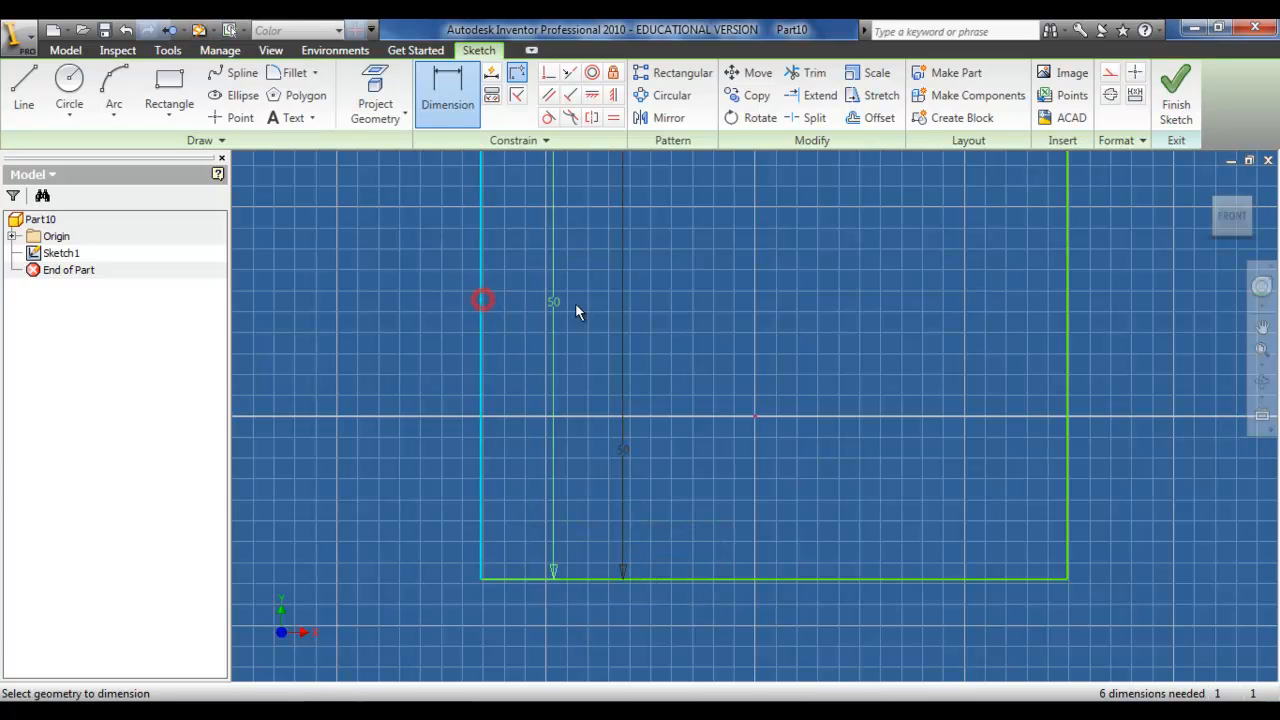
click(1065, 340)
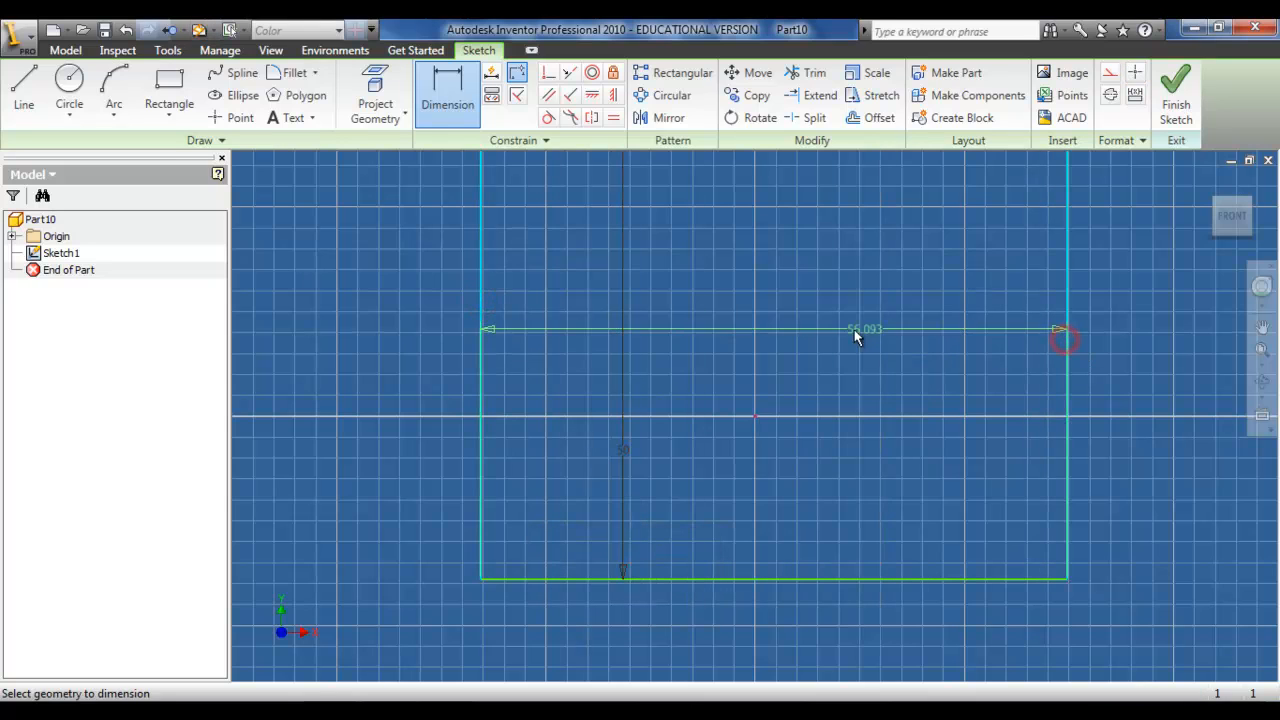
click(833, 330)
text(400)
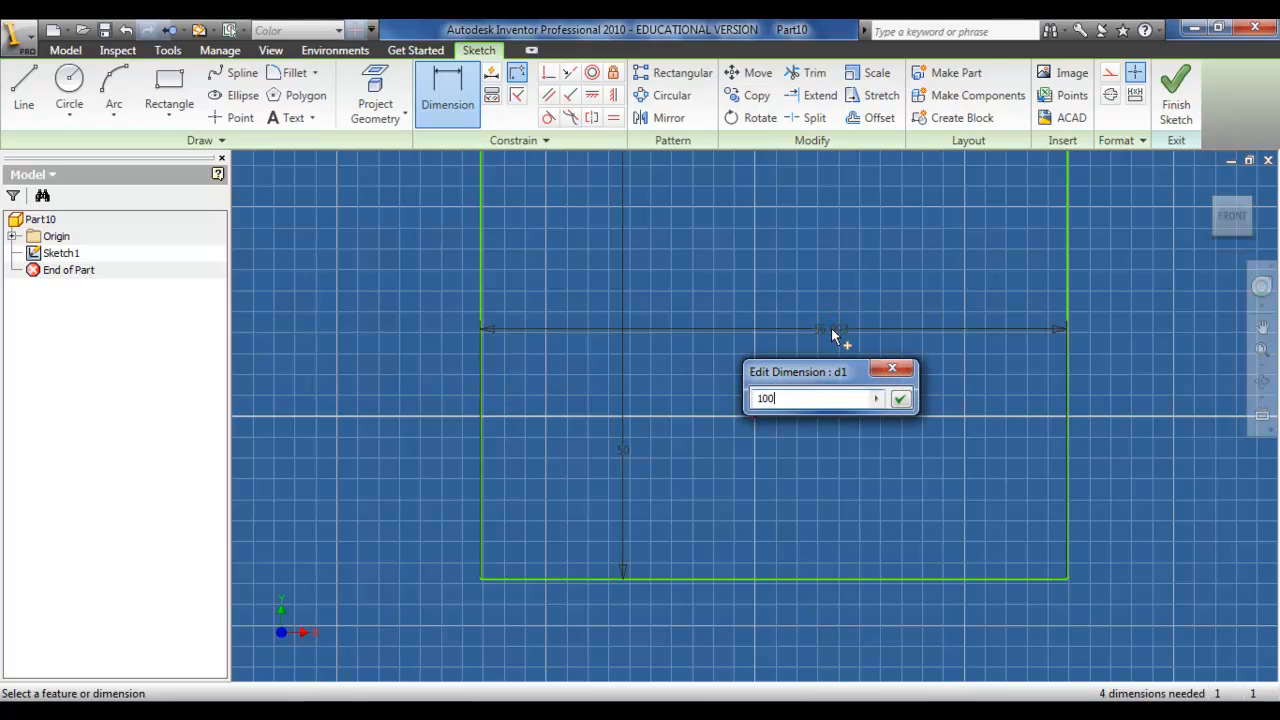
key(Return)
- Finish the sketch and extrude the rectangle 5 mm into a solid plate
key(F6)
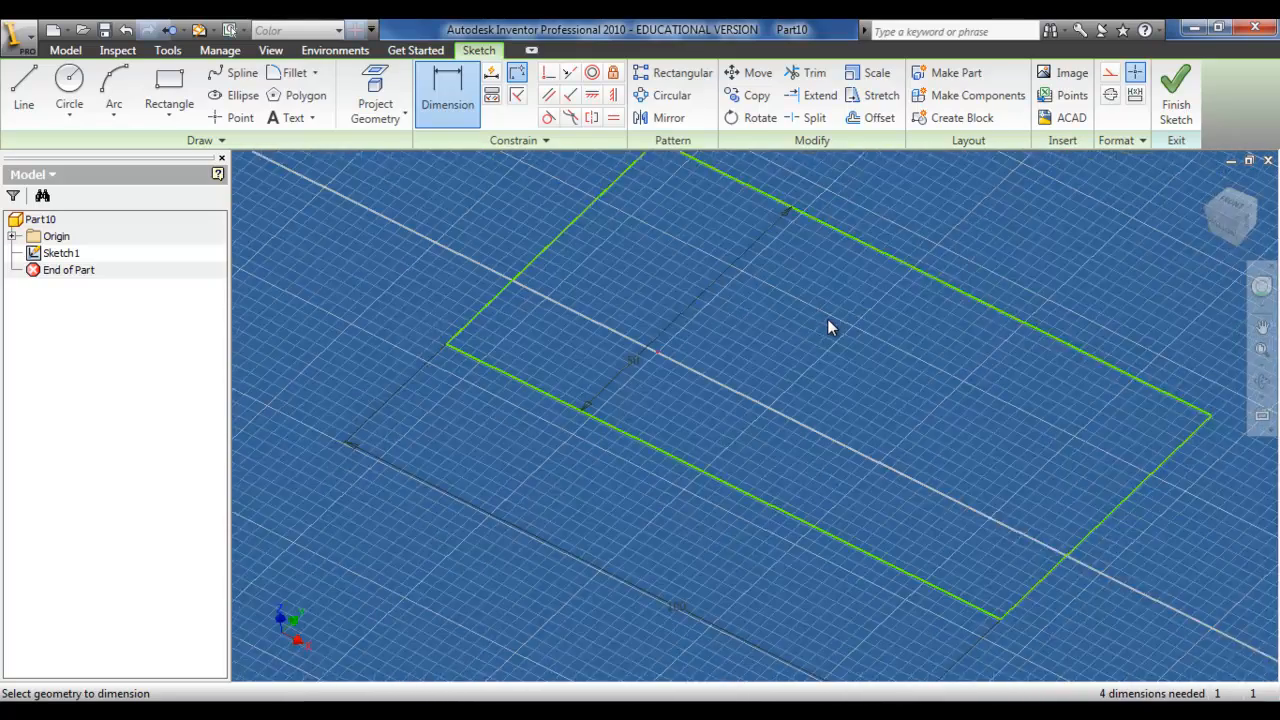
click(1168, 106)
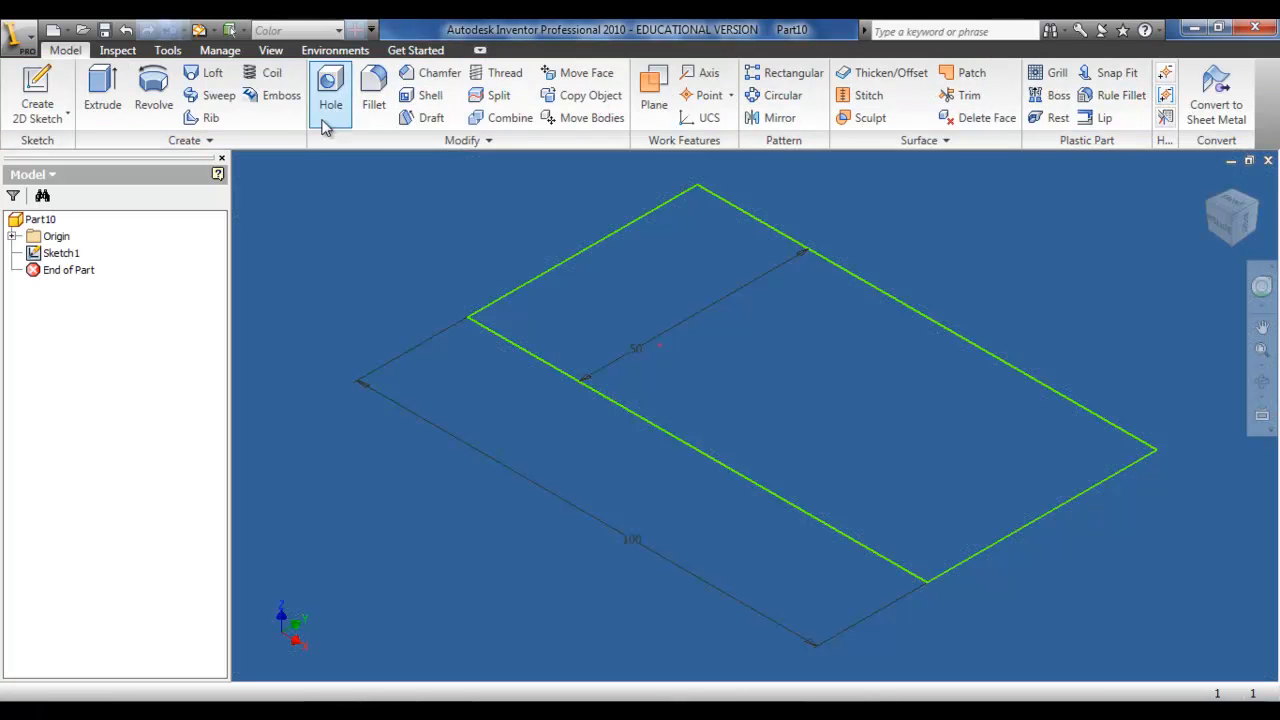
click(95, 90)
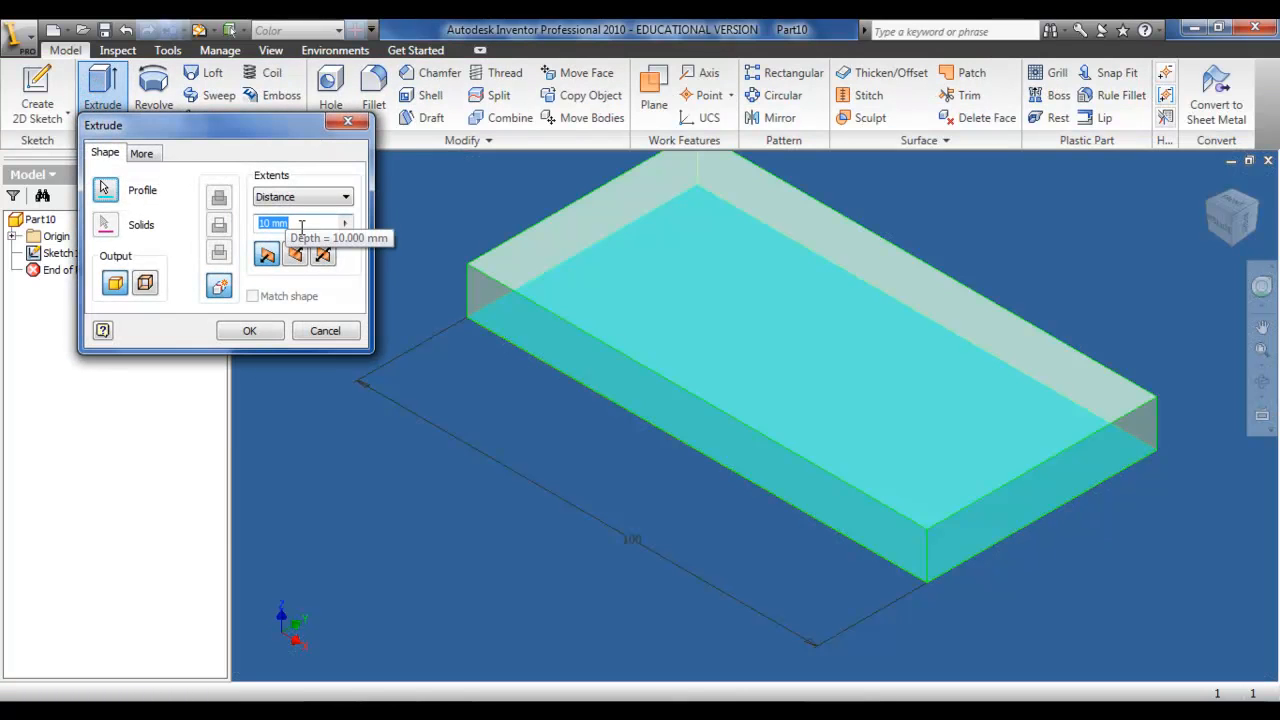
text(5)
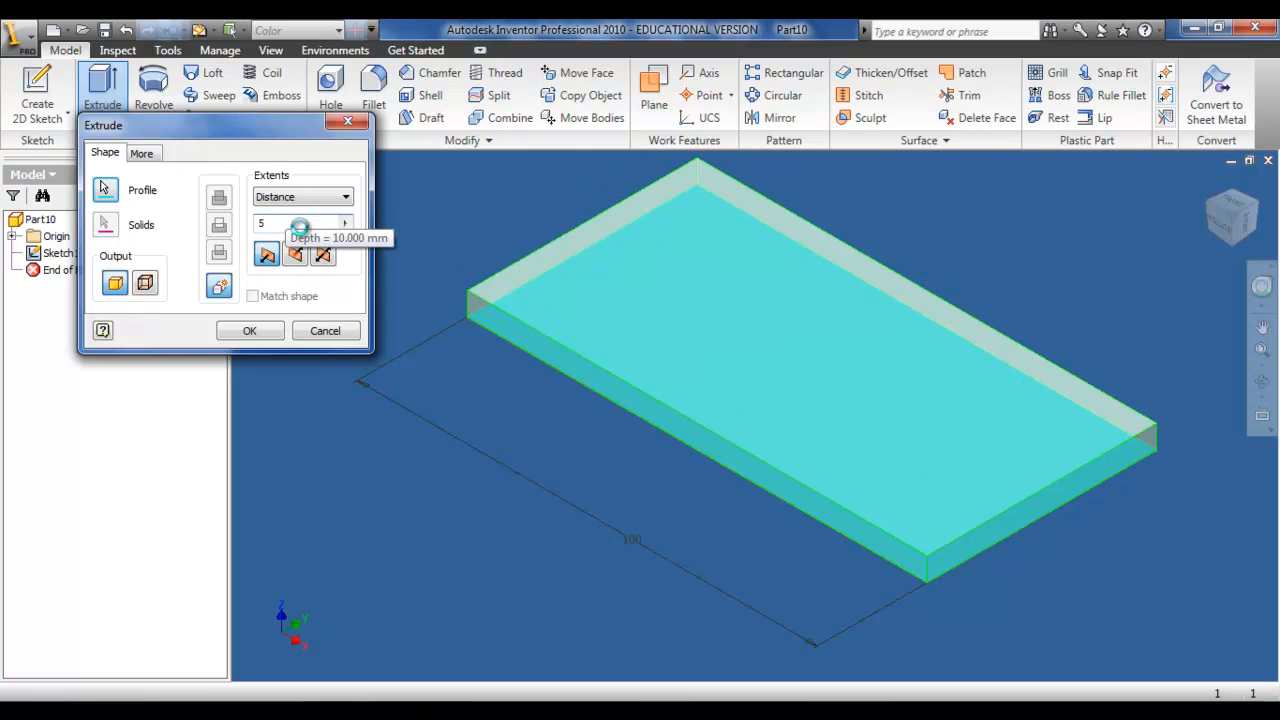
click(258, 332)
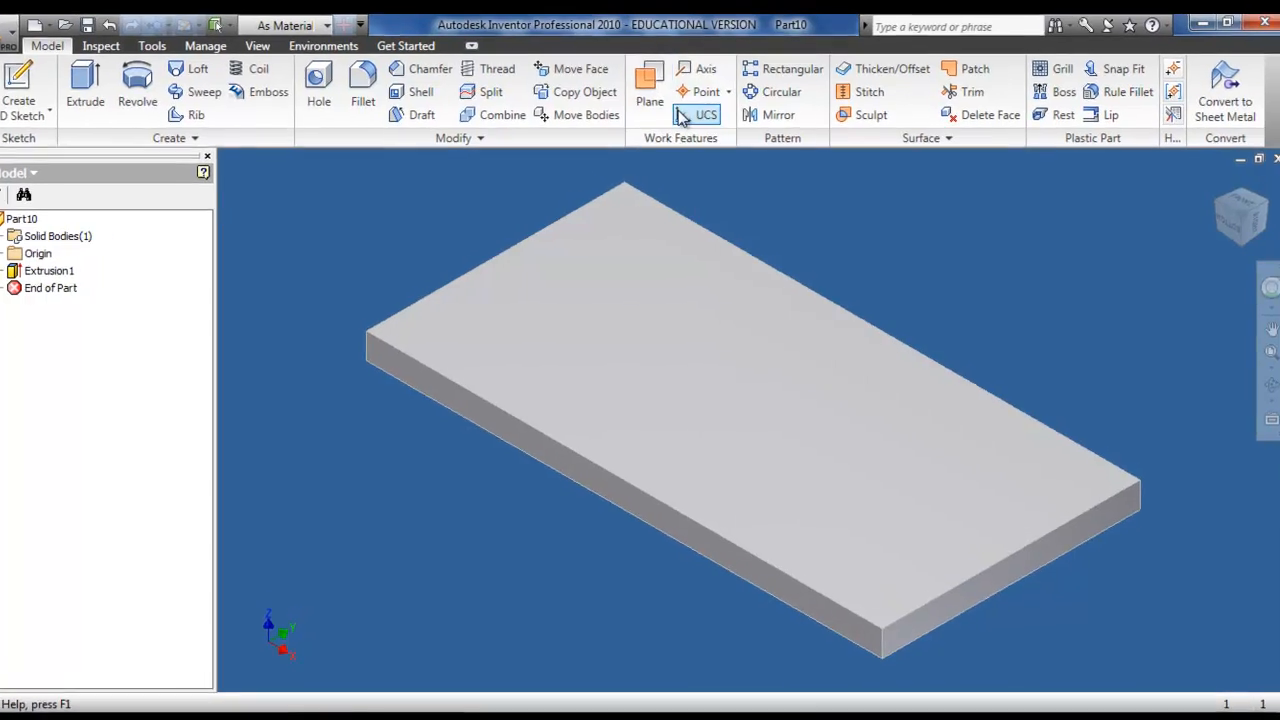
- Start a circular pattern of the entire solid, using the short vertical edge at the plate's right-hand corner as rotation axis
click(765, 92)
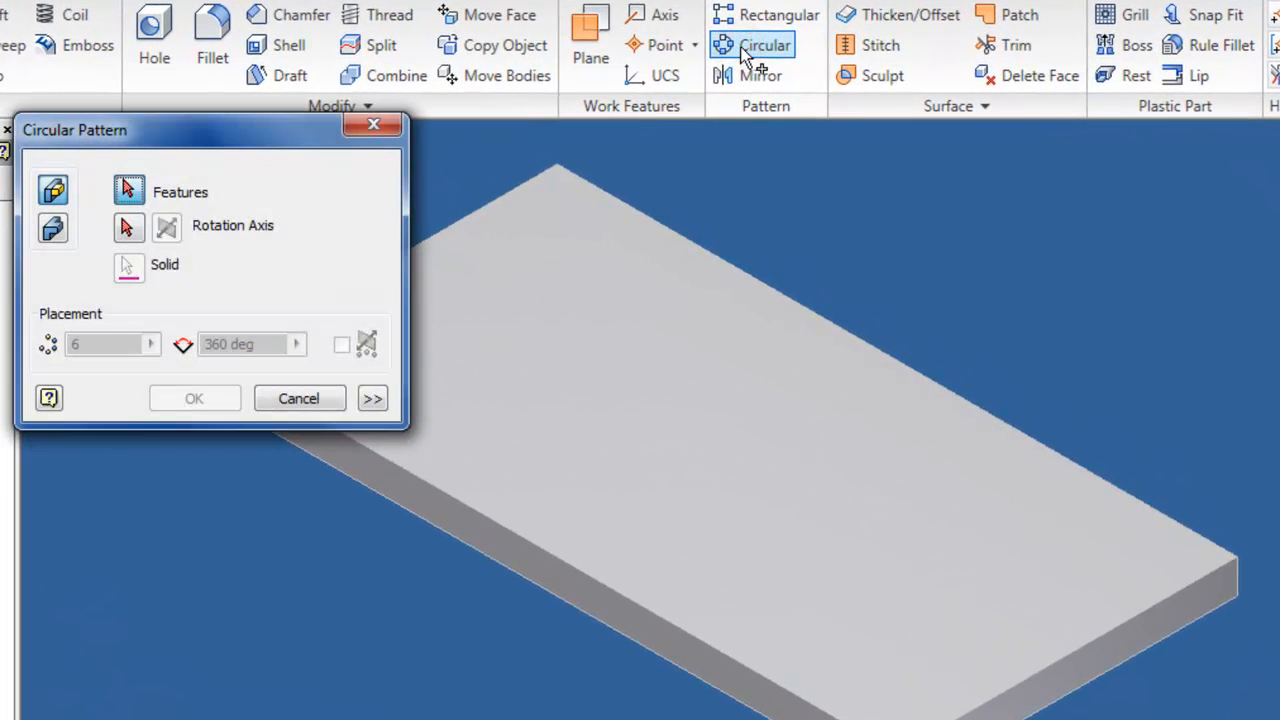
click(53, 230)
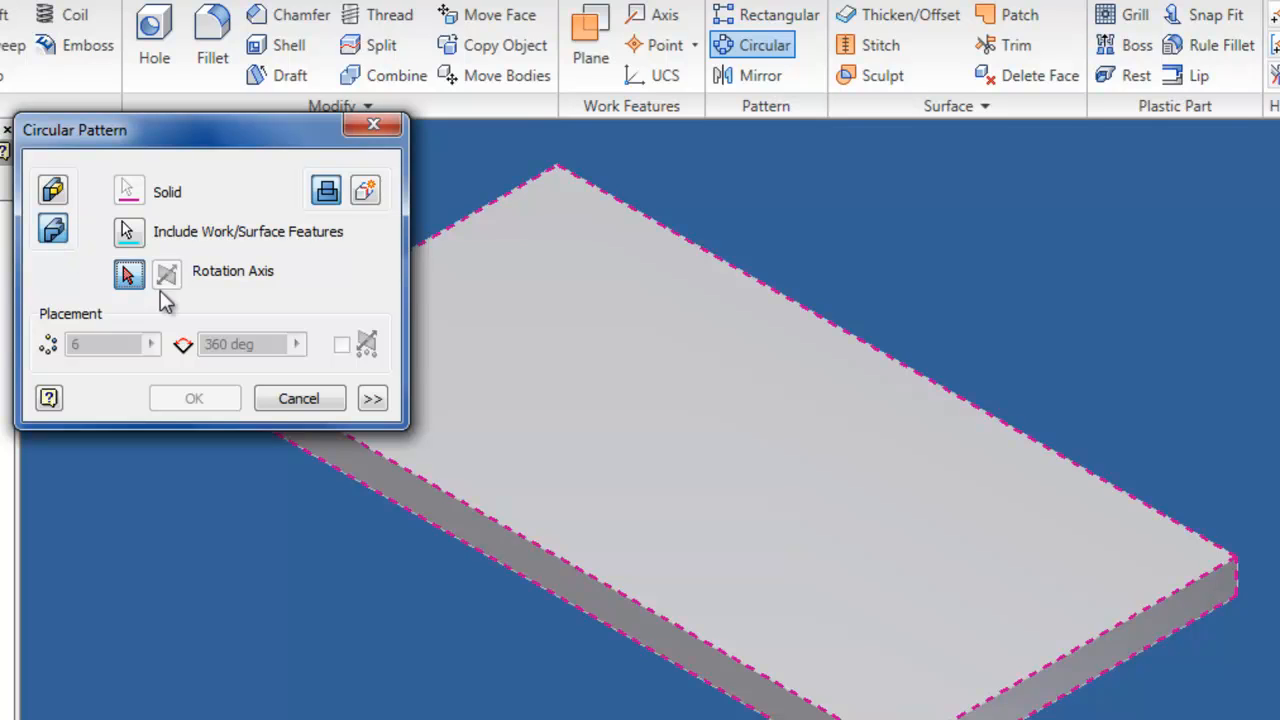
click(132, 284)
click(1205, 563)
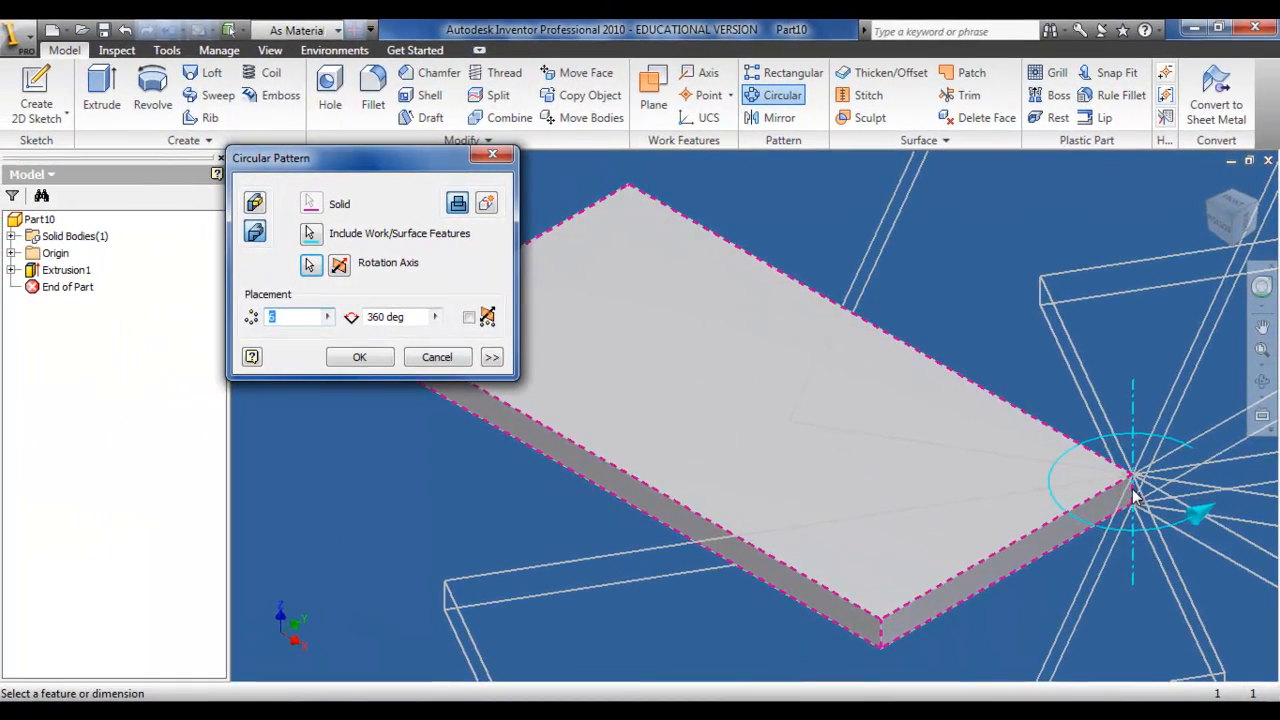
- Try the circular pattern with 3 occurrences over an angle of 180 degrees
scroll(1130, 487, up, 2)
scroll(1130, 487, down, 5)
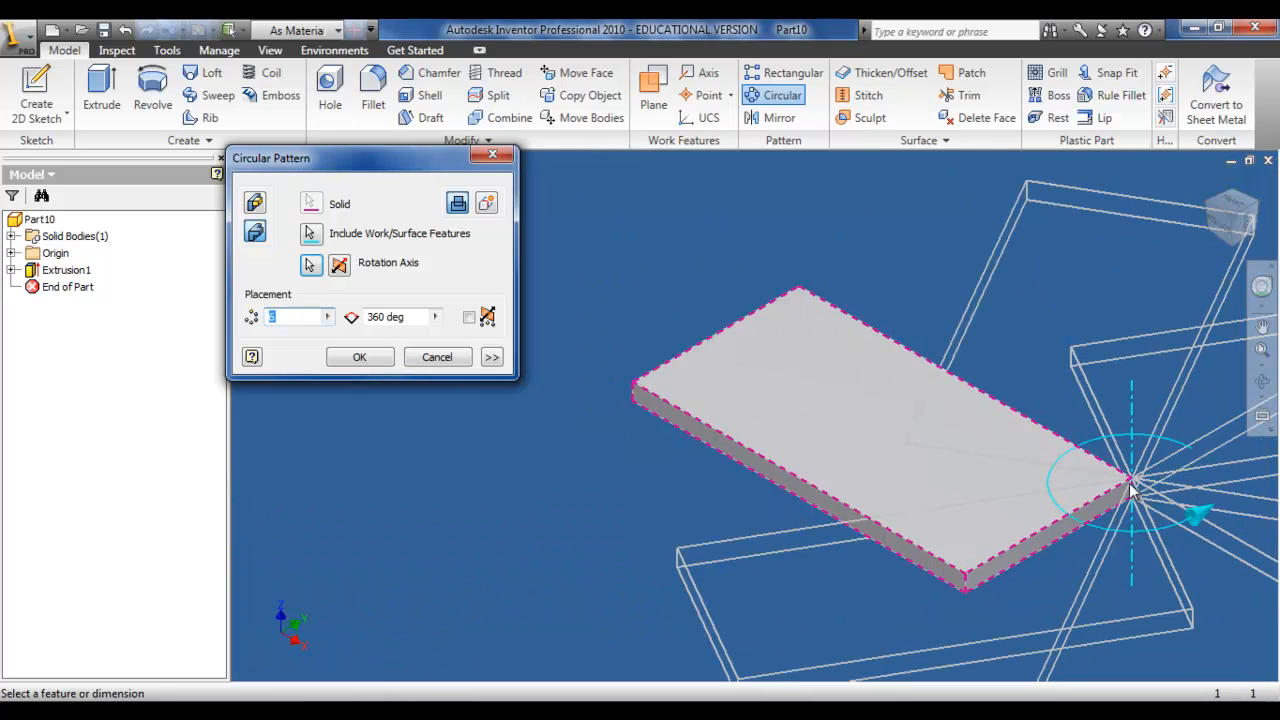
middle_drag(1130, 490, 846, 433)
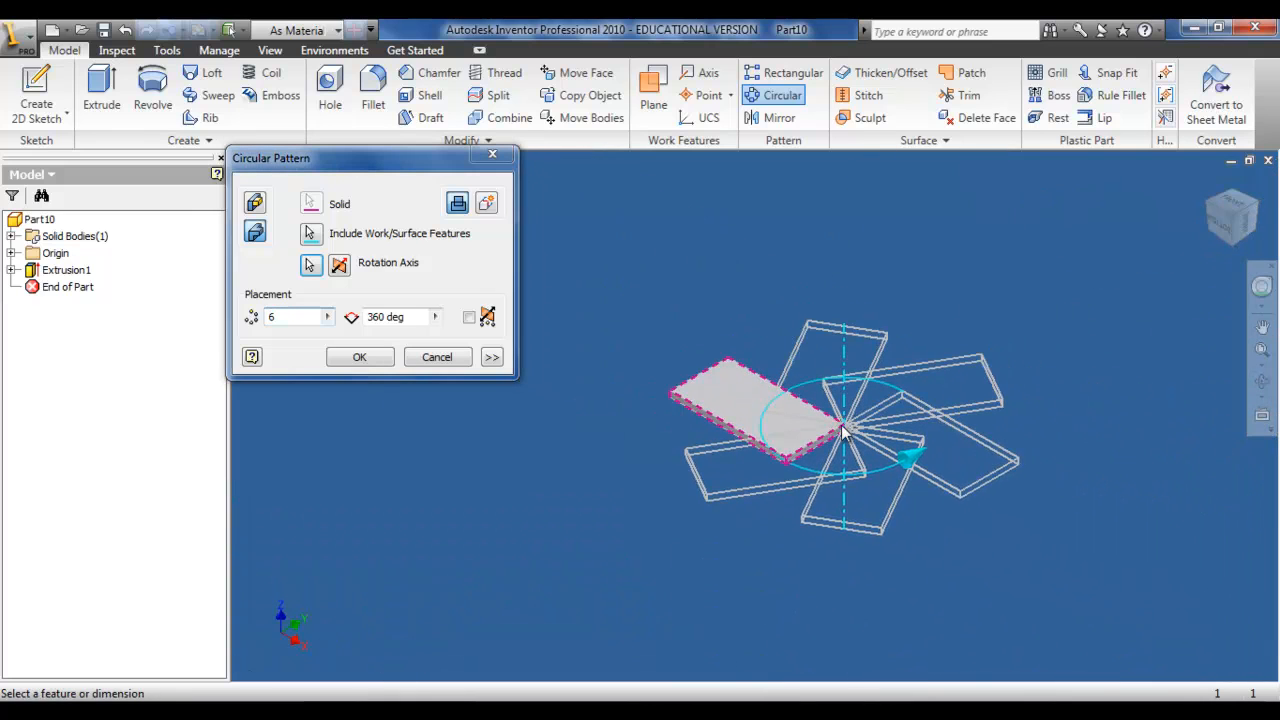
scroll(842, 432, up, 3)
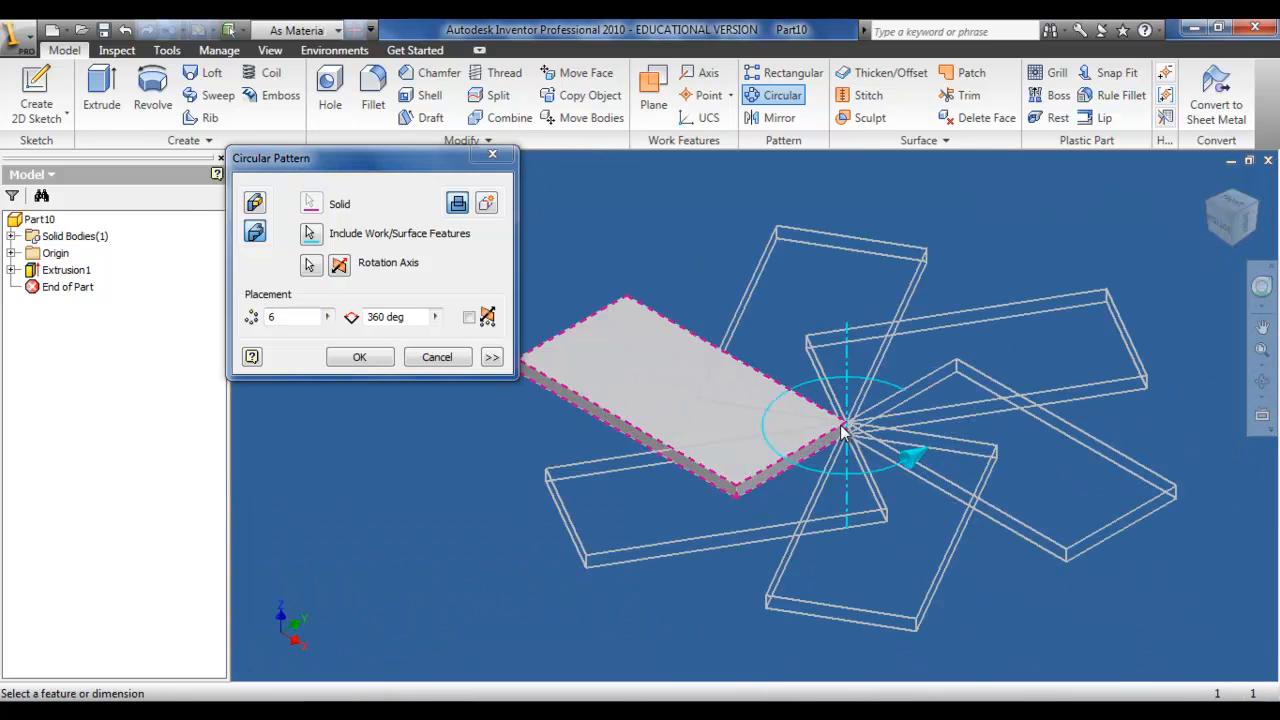
double_click(277, 316)
text(3)
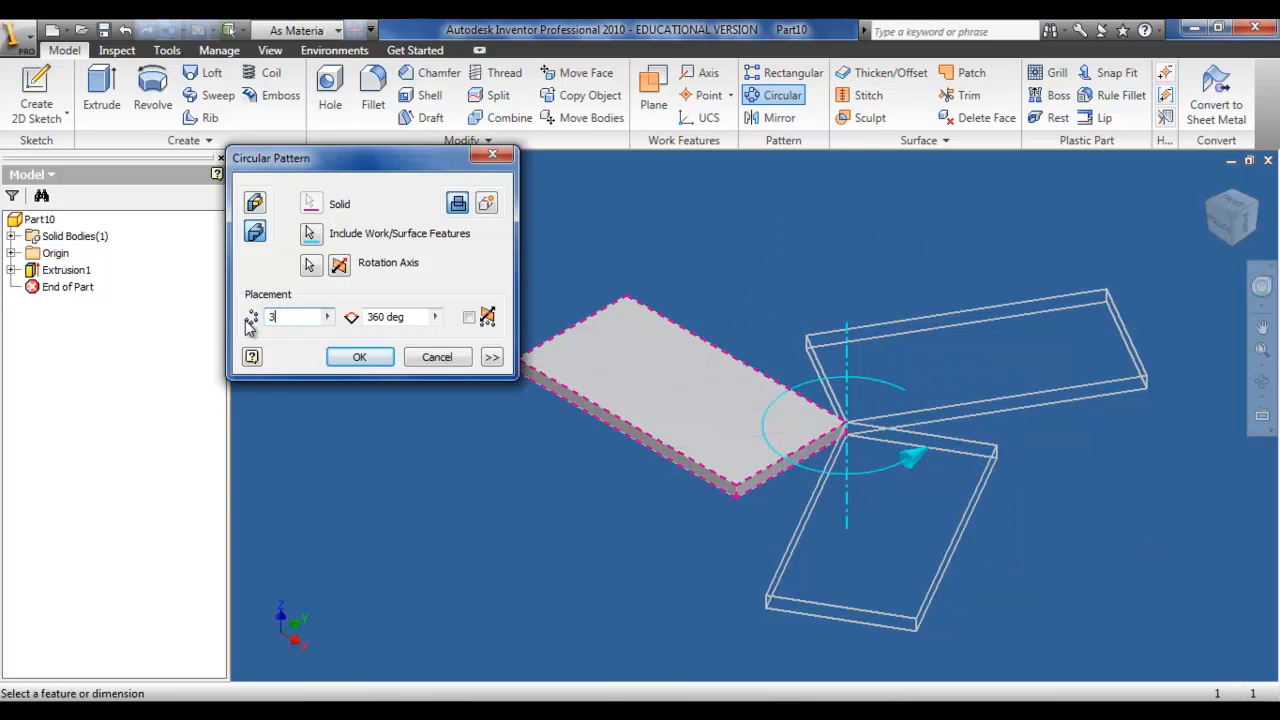
double_click(400, 316)
text(180)
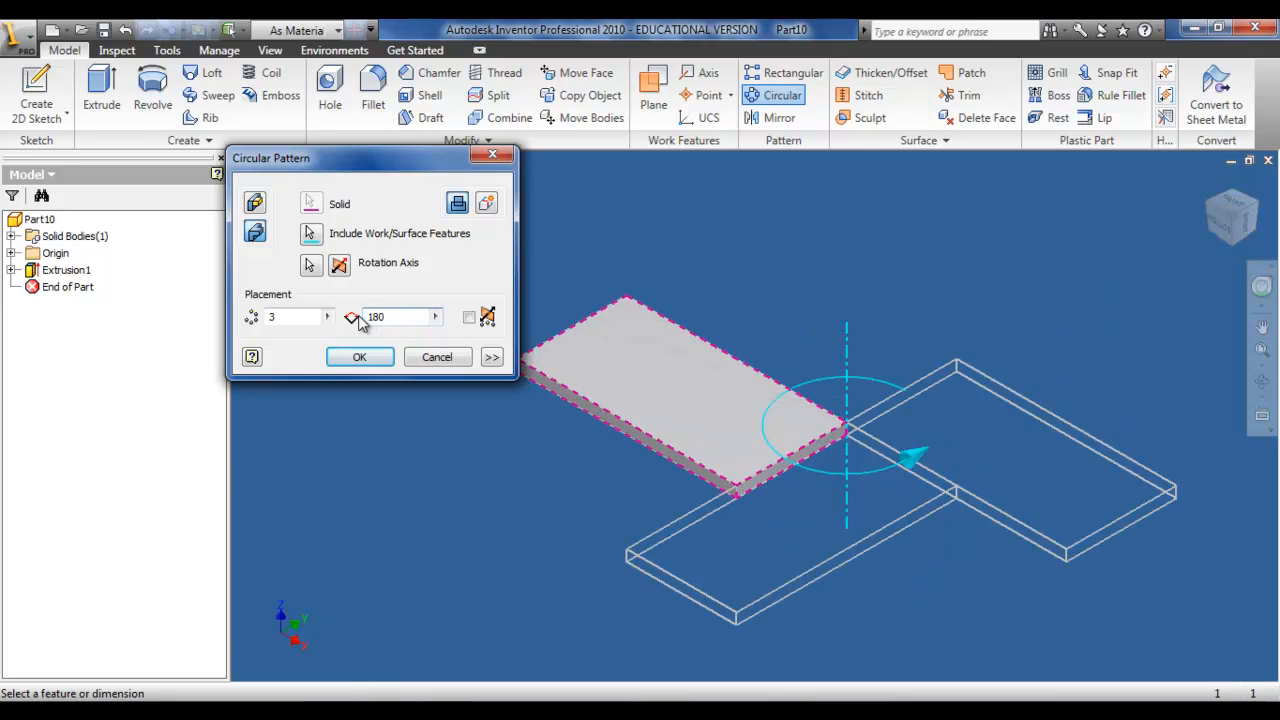
- Set the circular pattern to 8 occurrences over 360 degrees and create it
double_click(274, 316)
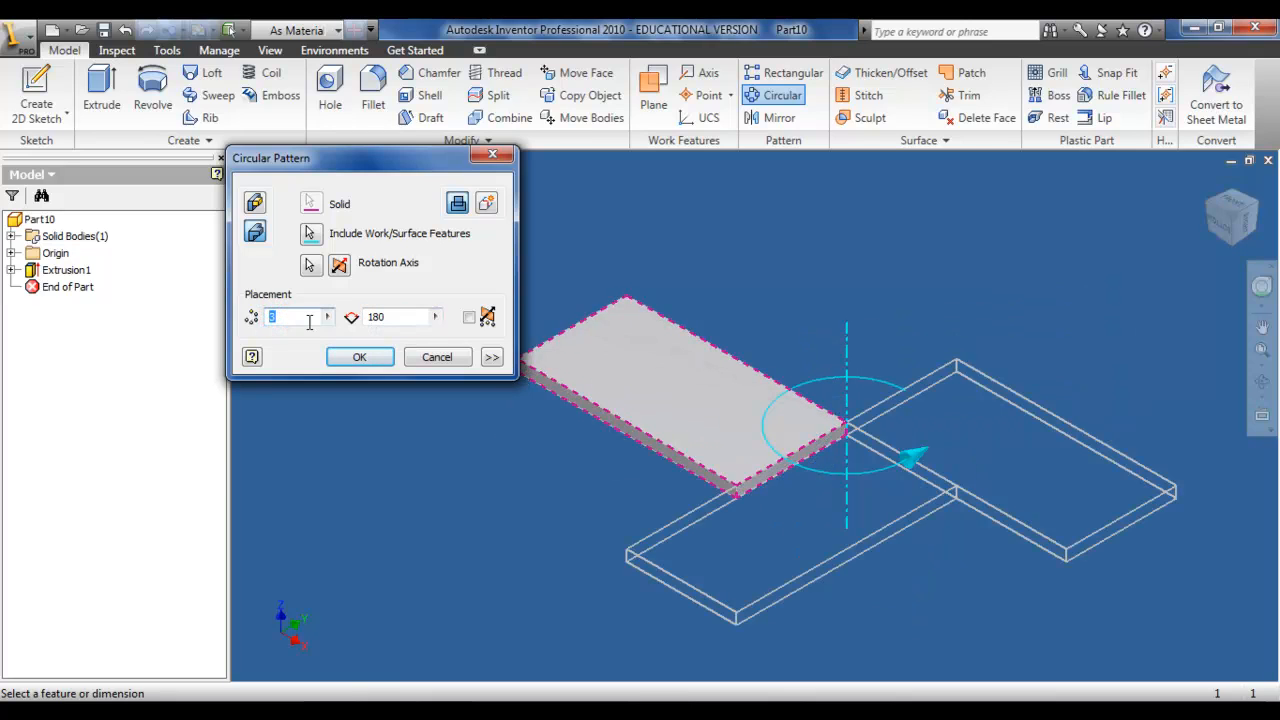
text(8)
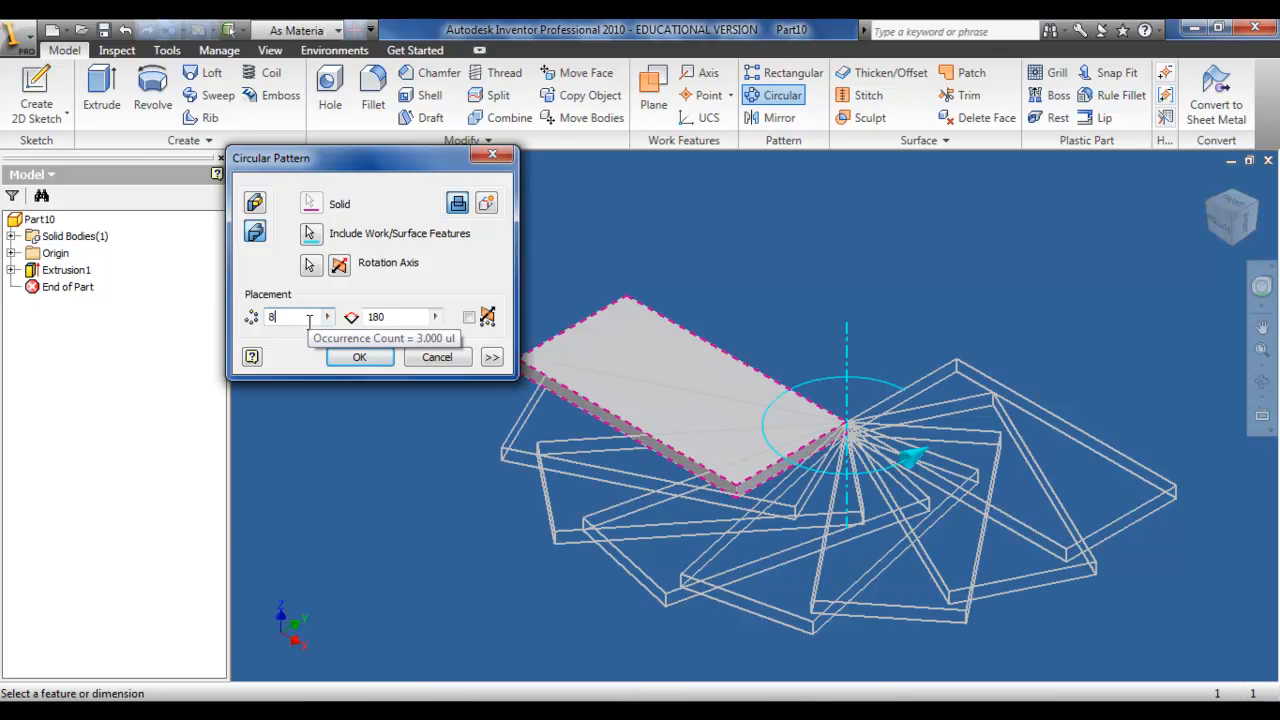
double_click(397, 316)
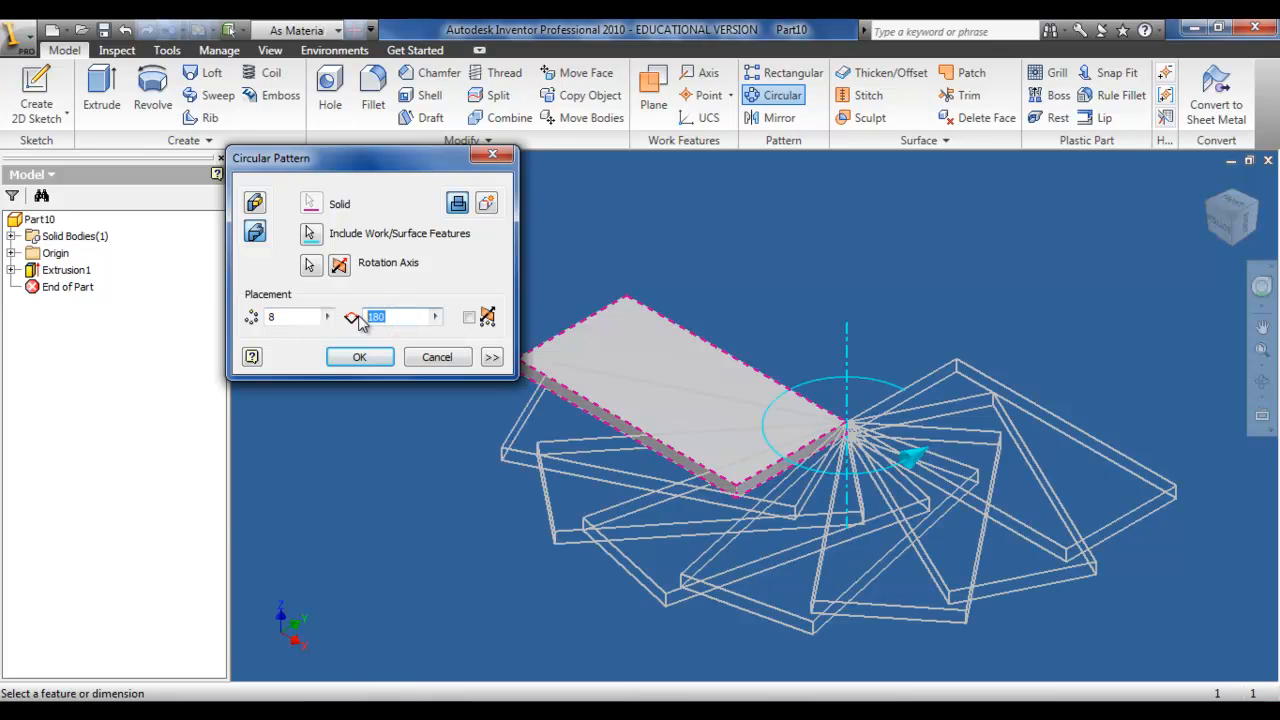
text(360)
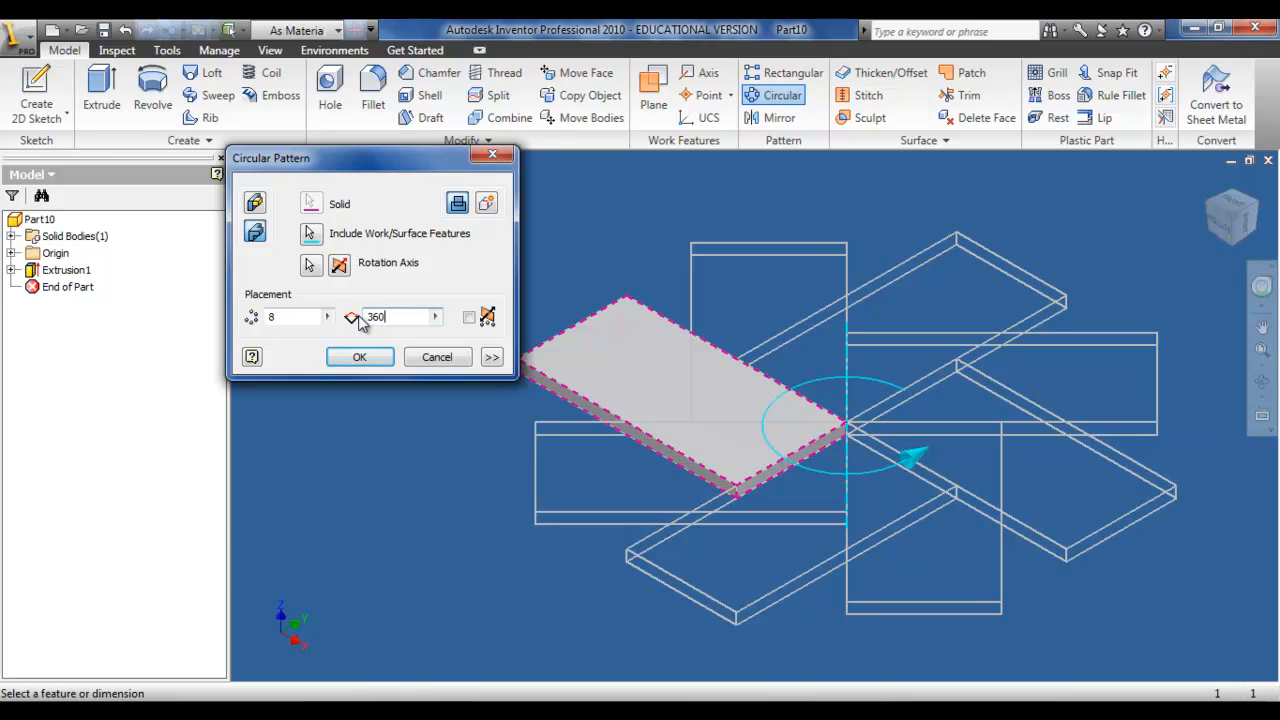
click(345, 357)
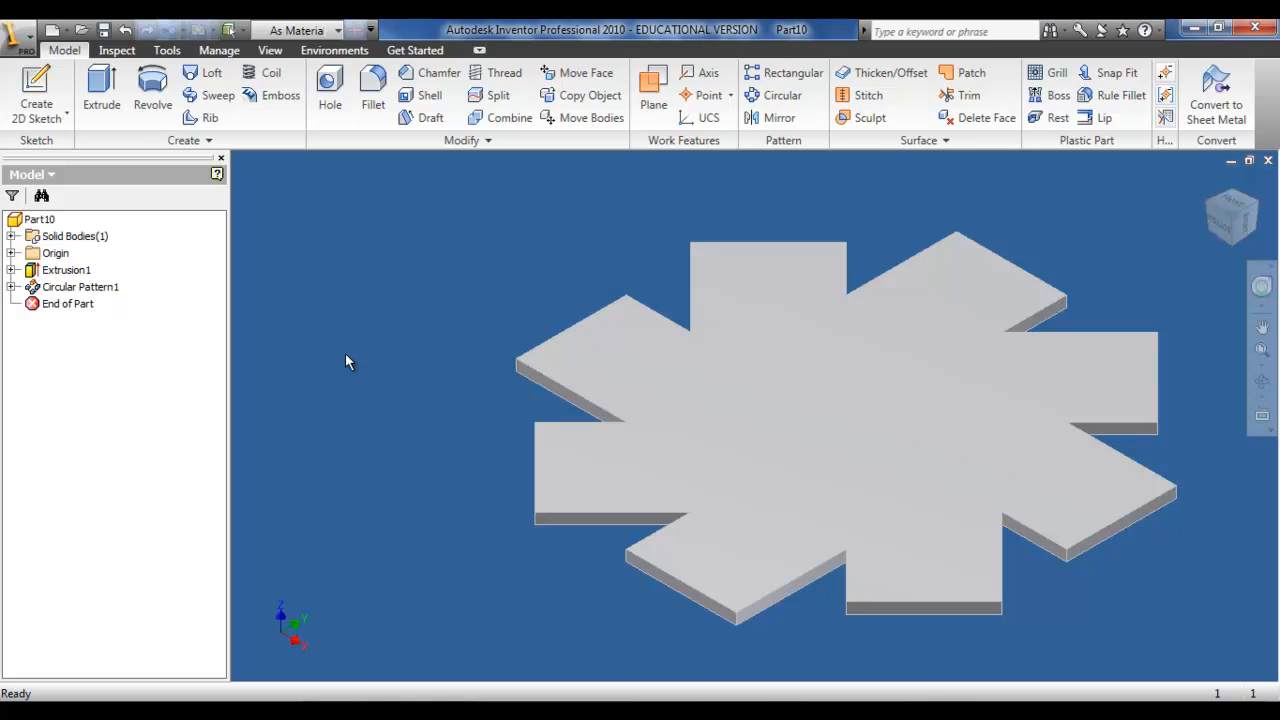
- Edit the circular pattern to use 20 occurrences
right_click(80, 289)
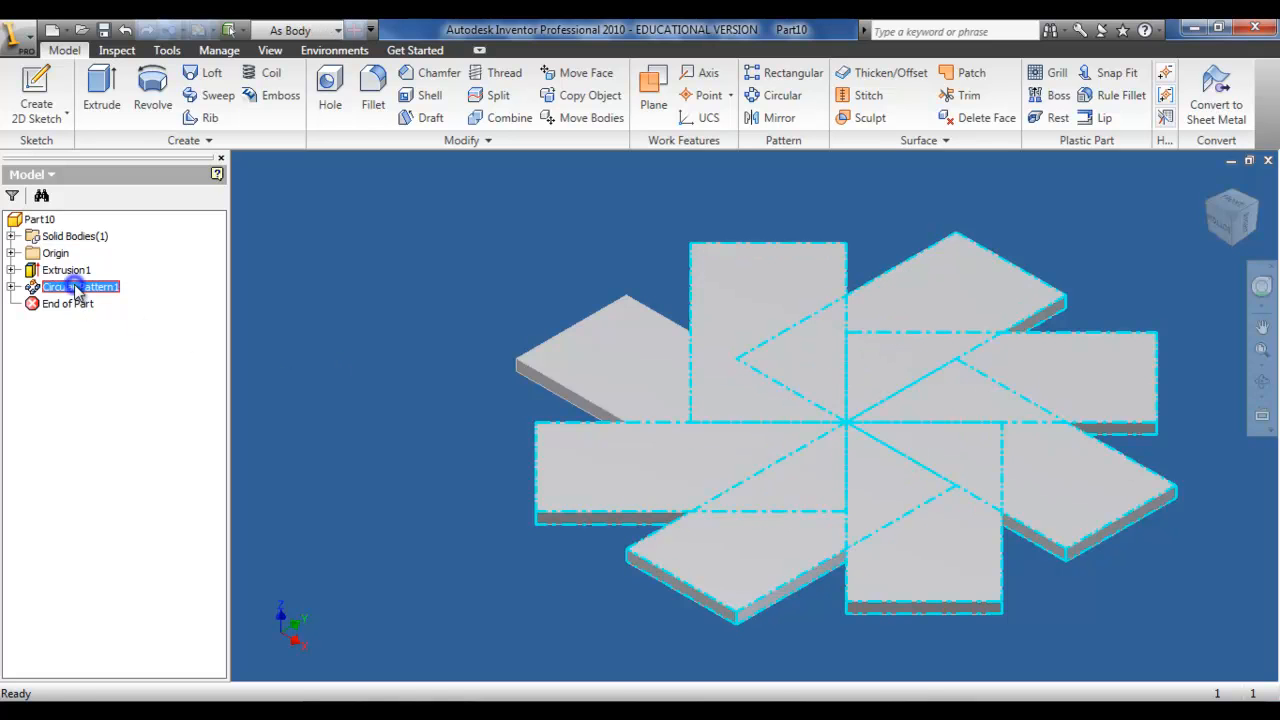
click(110, 371)
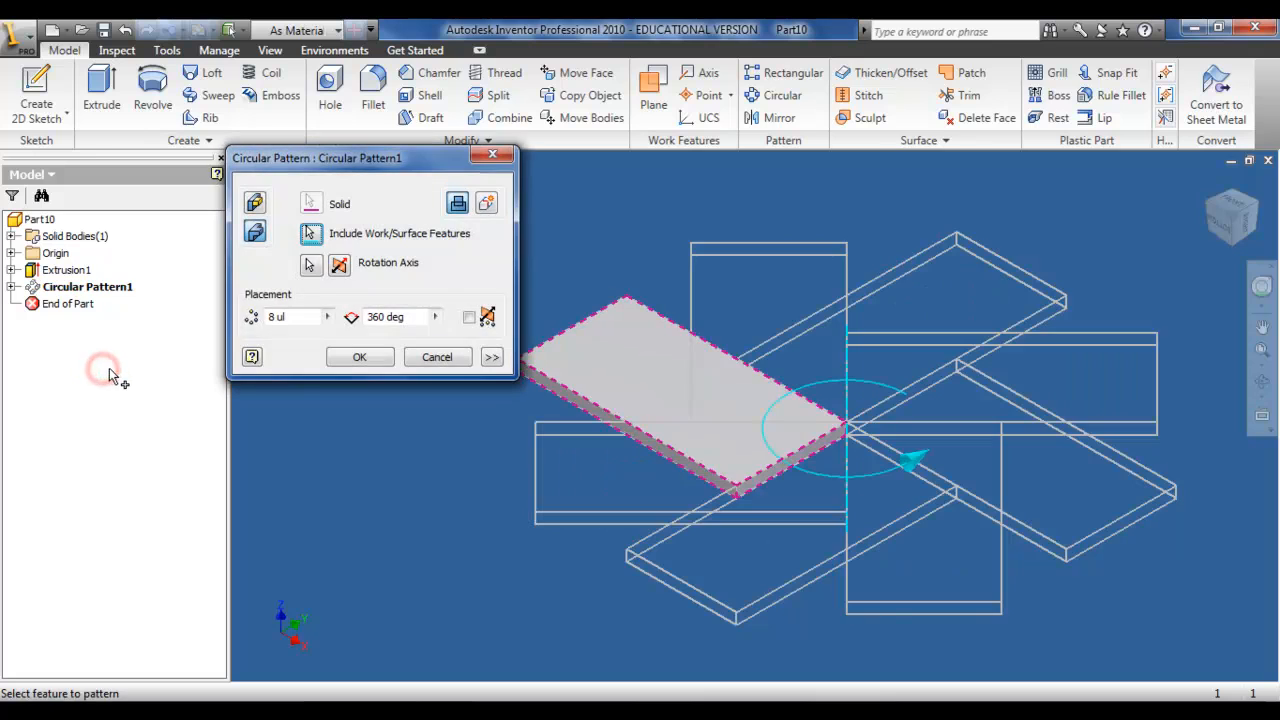
click(281, 317)
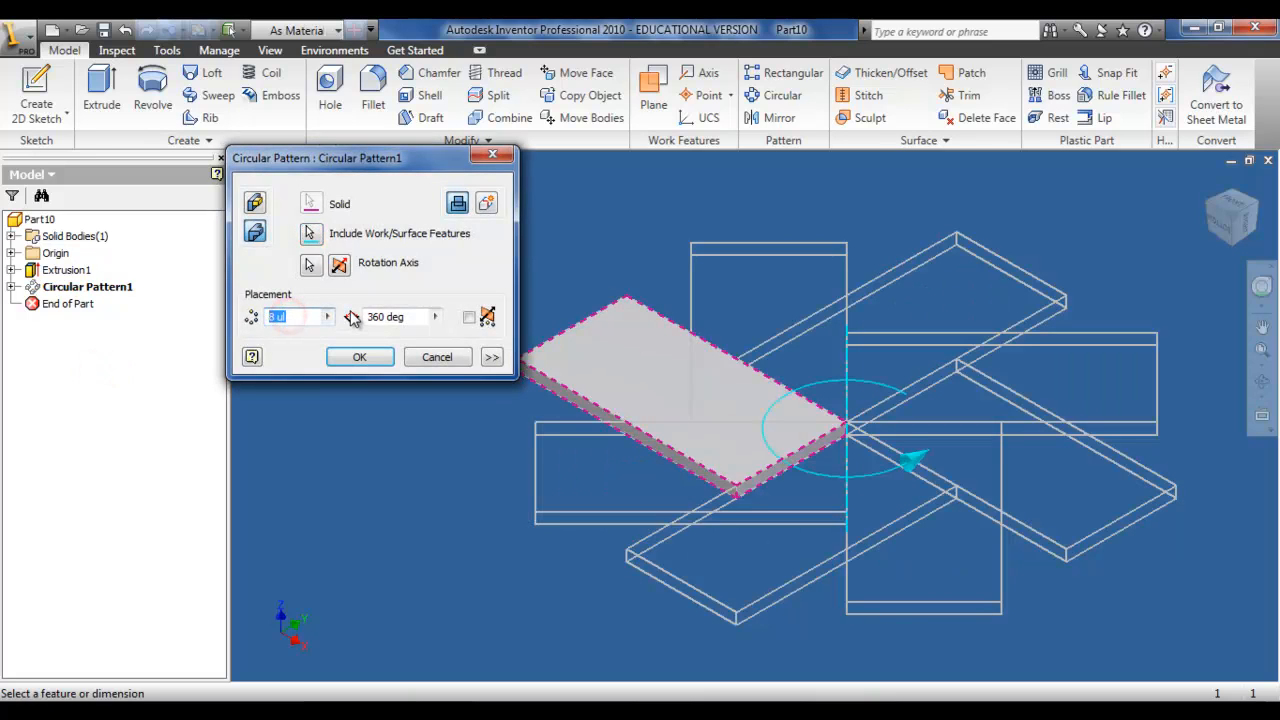
text(20)
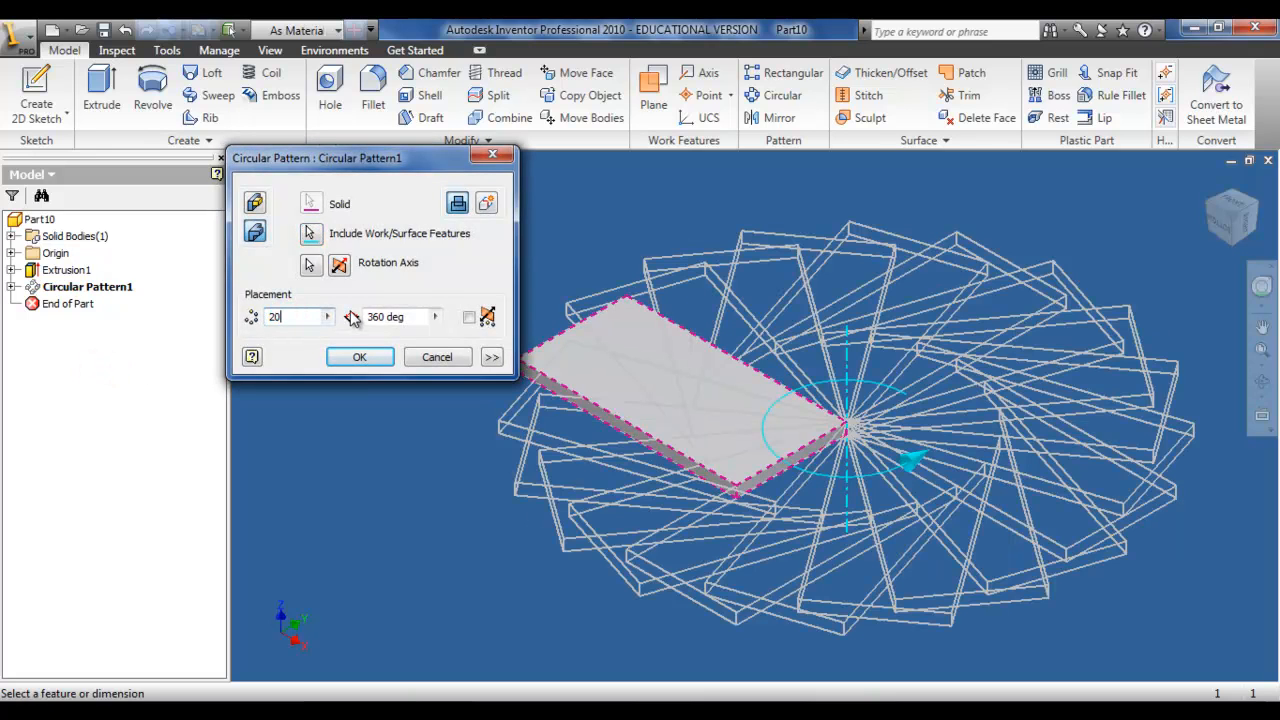
click(343, 357)
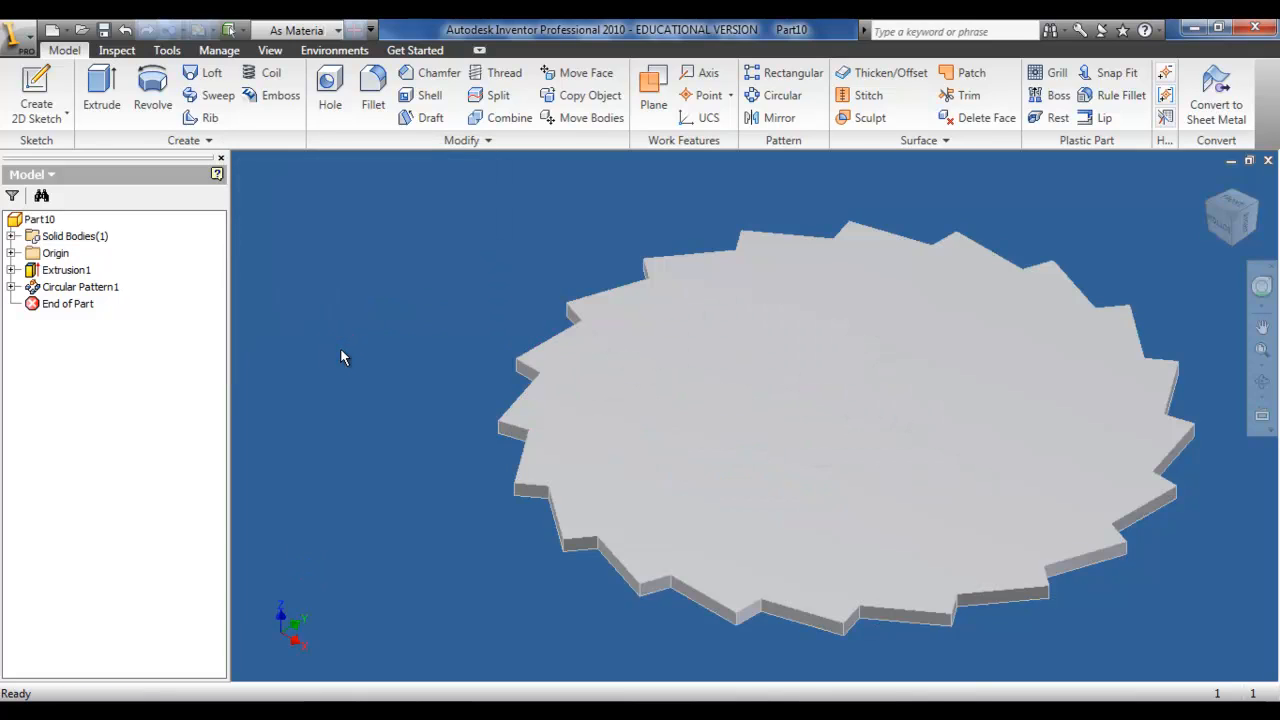
- Edit the base sketch of the extrusion, set the rectangle's short side to 30 mm, and finish the sketch
click(11, 270)
right_click(86, 287)
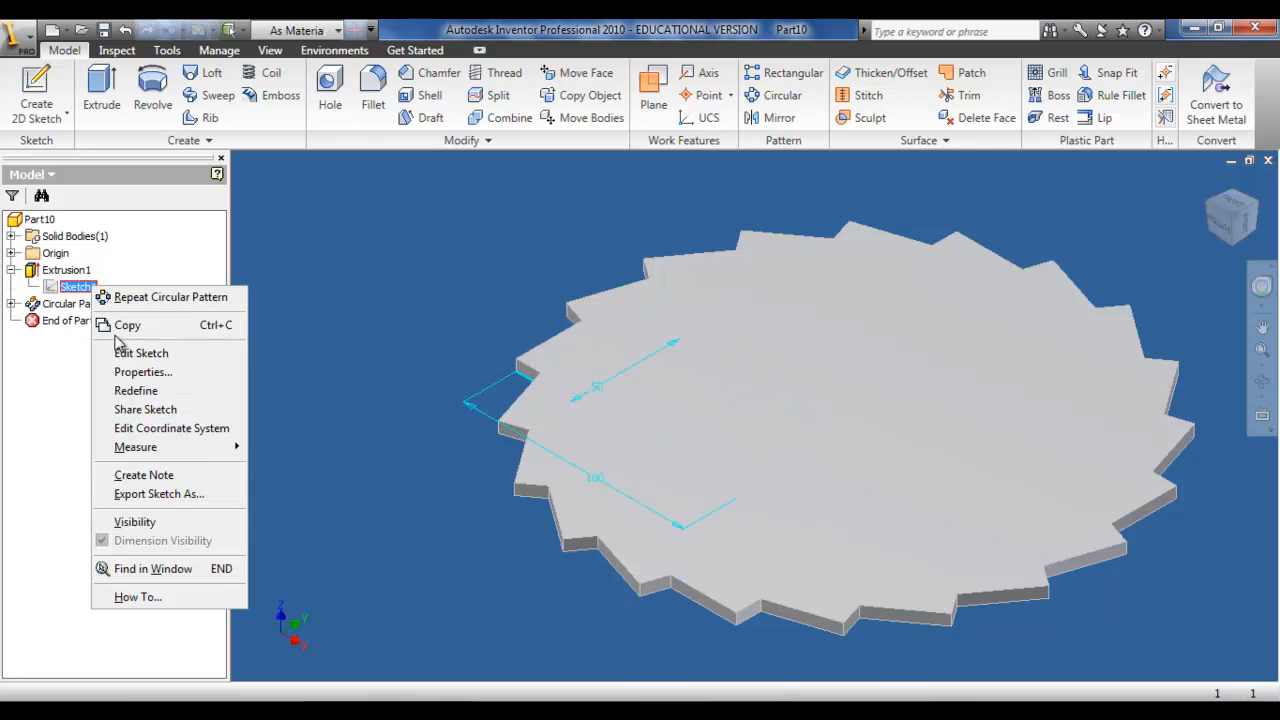
click(124, 354)
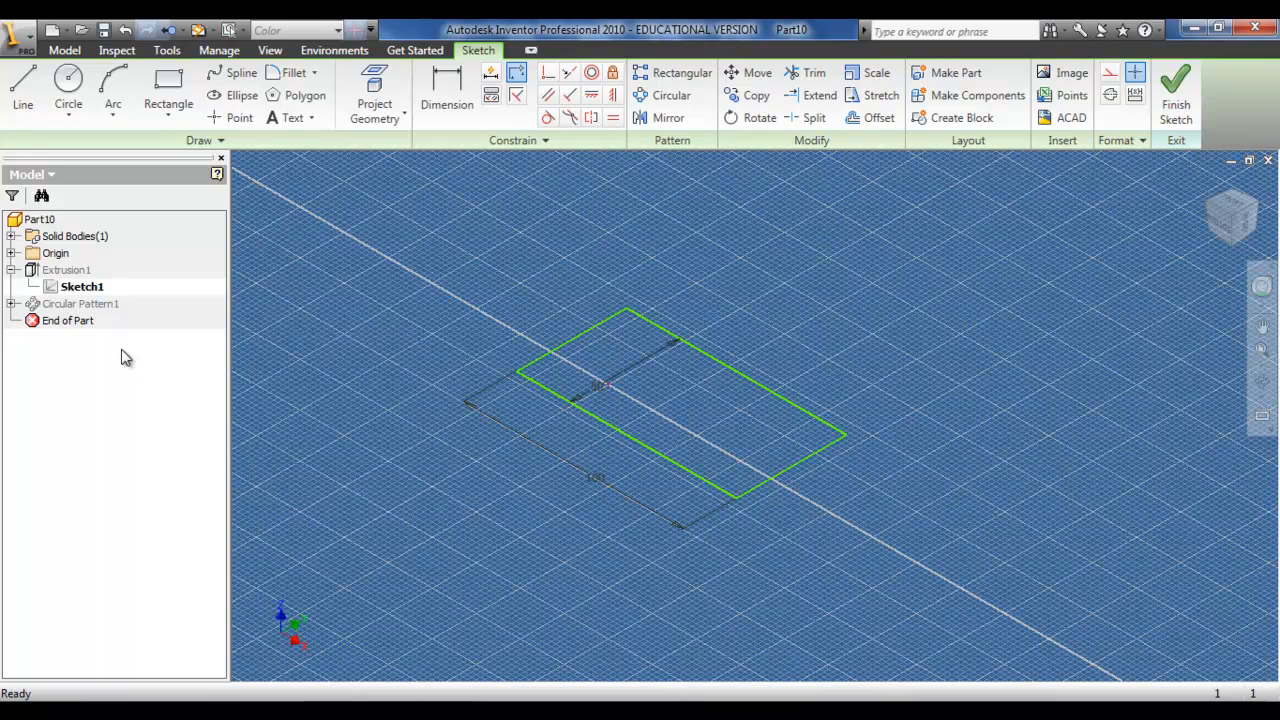
double_click(601, 385)
text(30)
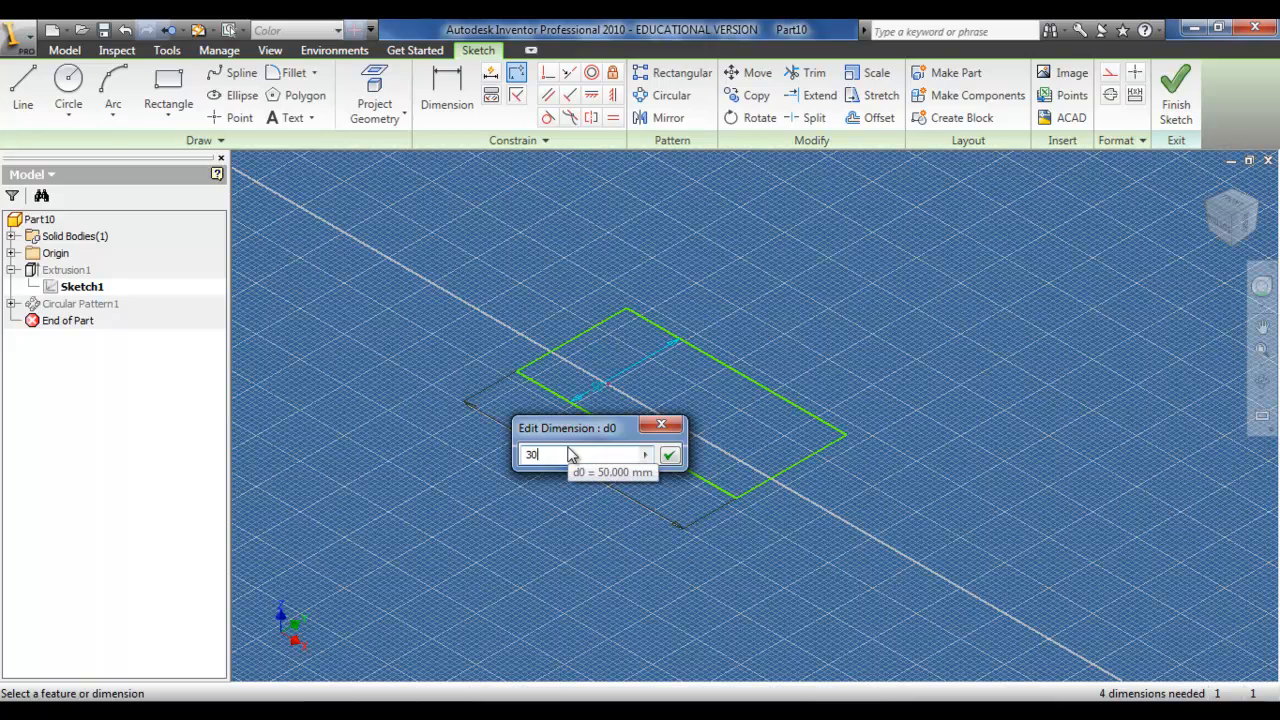
click(669, 455)
click(1176, 98)
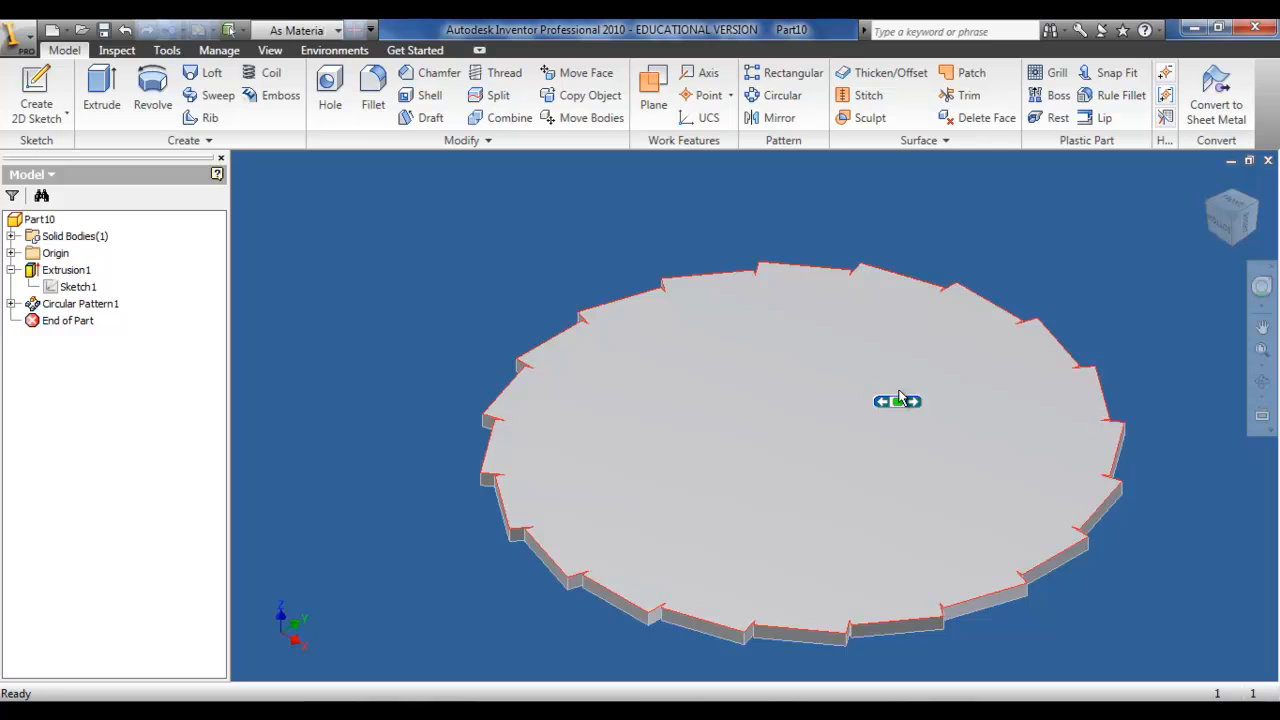
- Edit the circular pattern to use 25 occurrences over 360 degrees
click(54, 304)
right_click(55, 307)
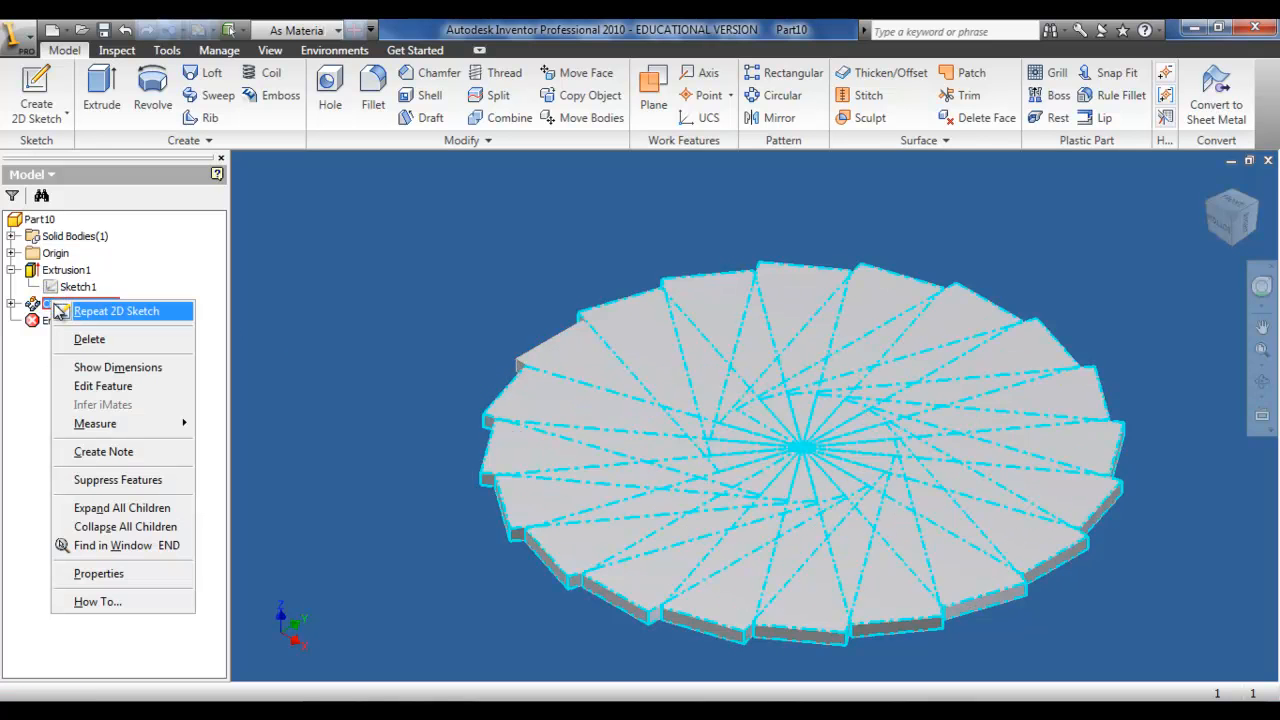
click(85, 386)
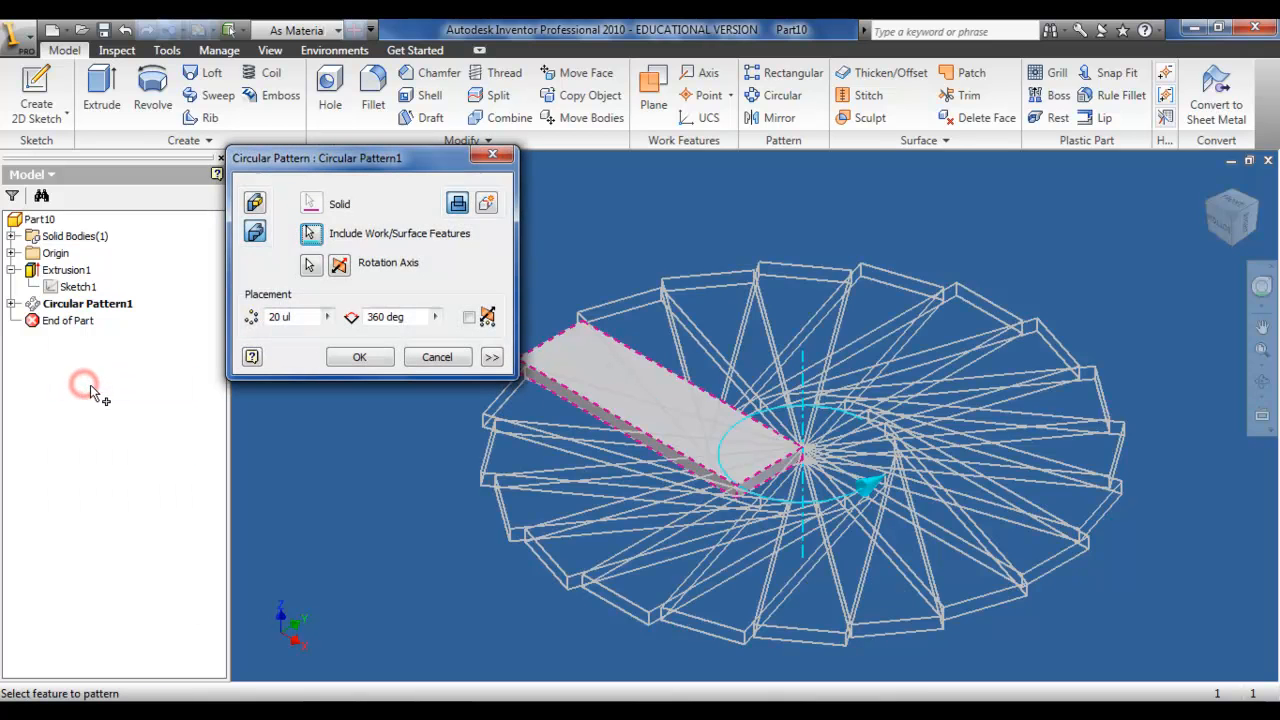
click(293, 317)
text(25)
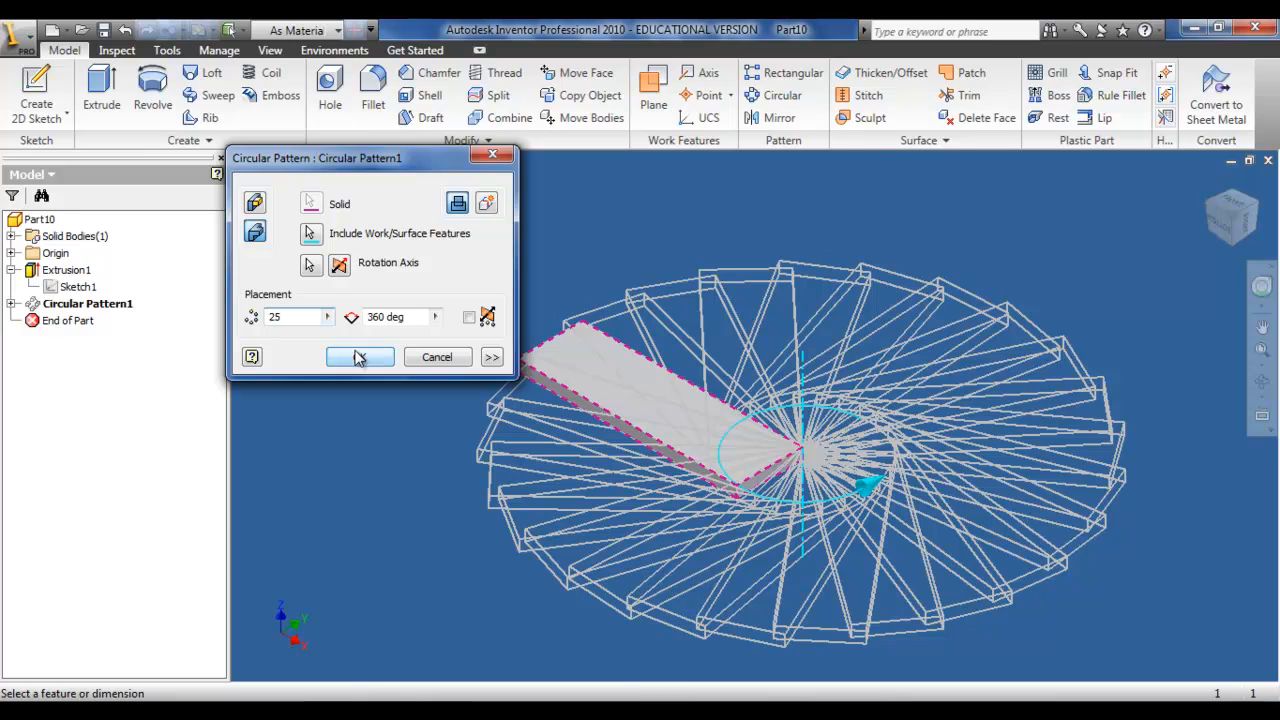
click(355, 356)
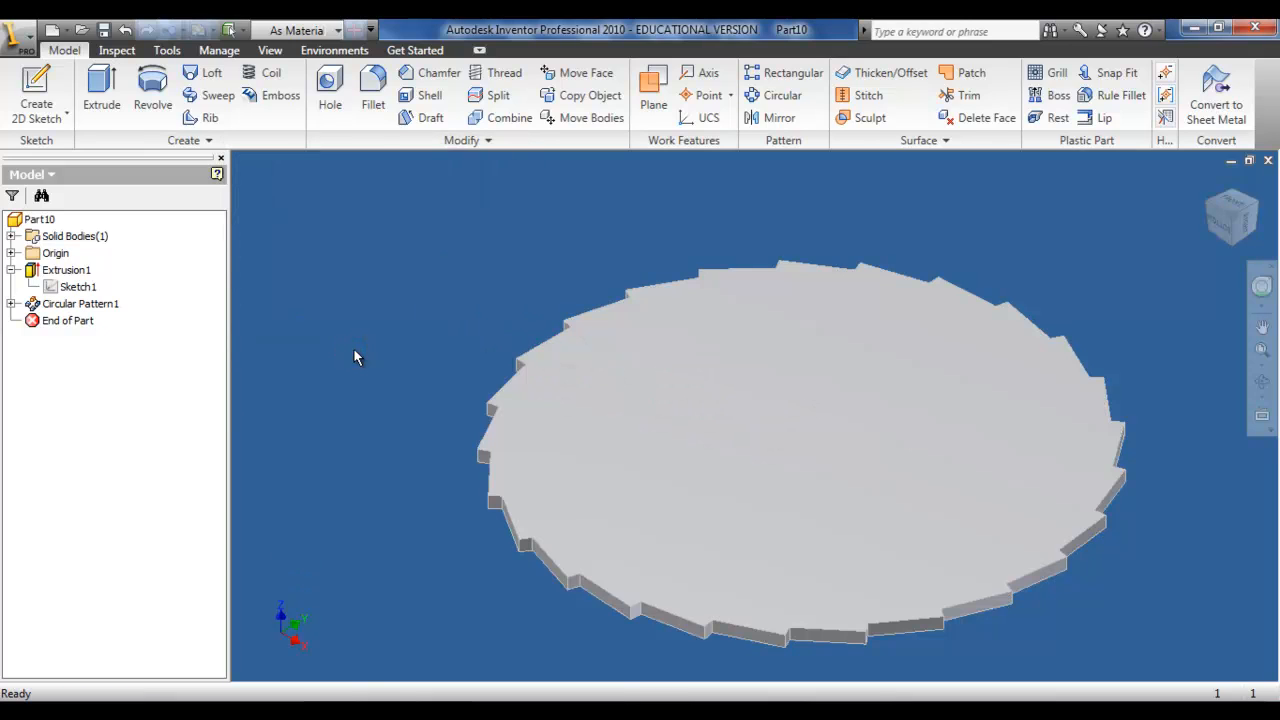
- Edit the base extrusion to a distance of 20 mm and inspect the patterned disc face-on
right_click(80, 271)
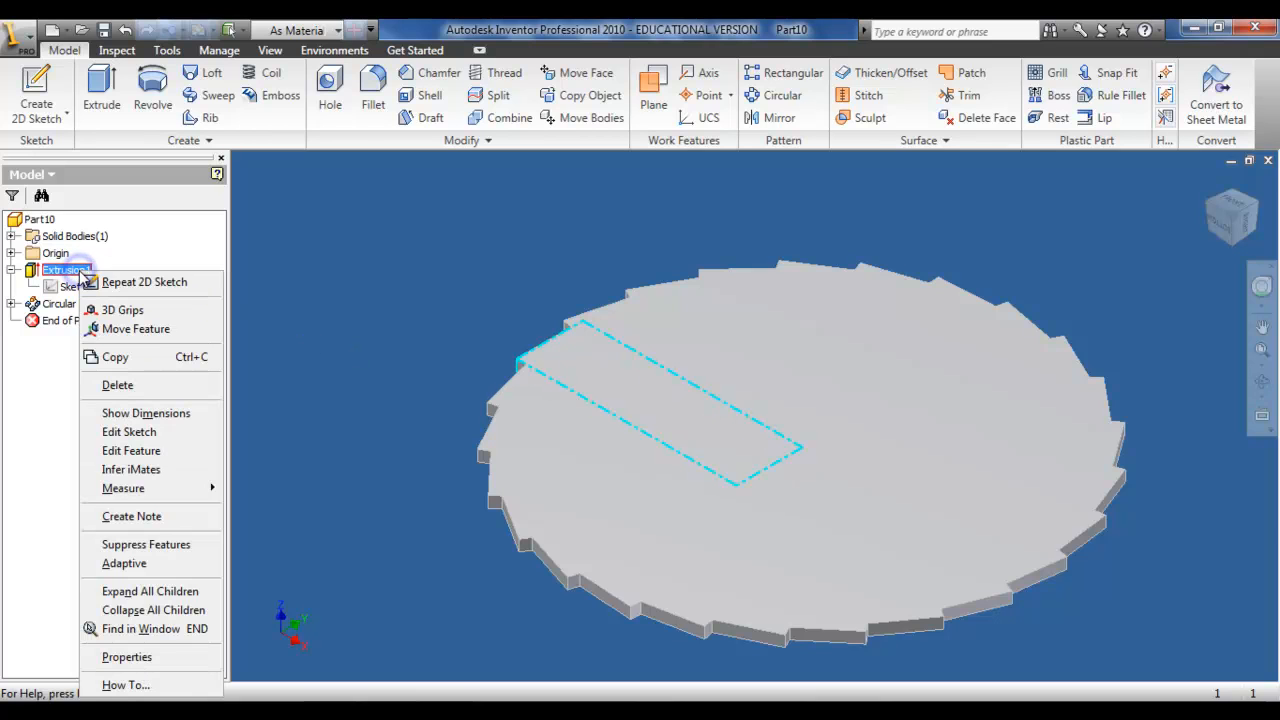
click(125, 453)
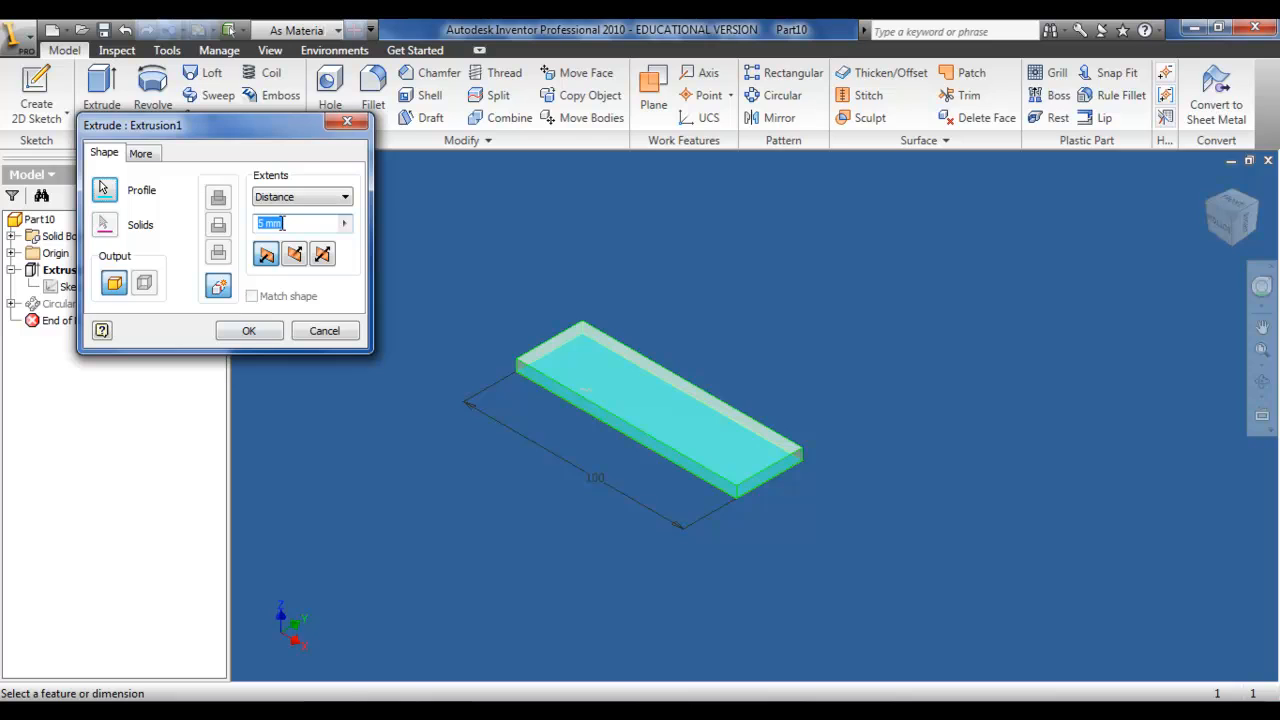
drag(283, 223, 250, 225)
text(20)
key(Return)
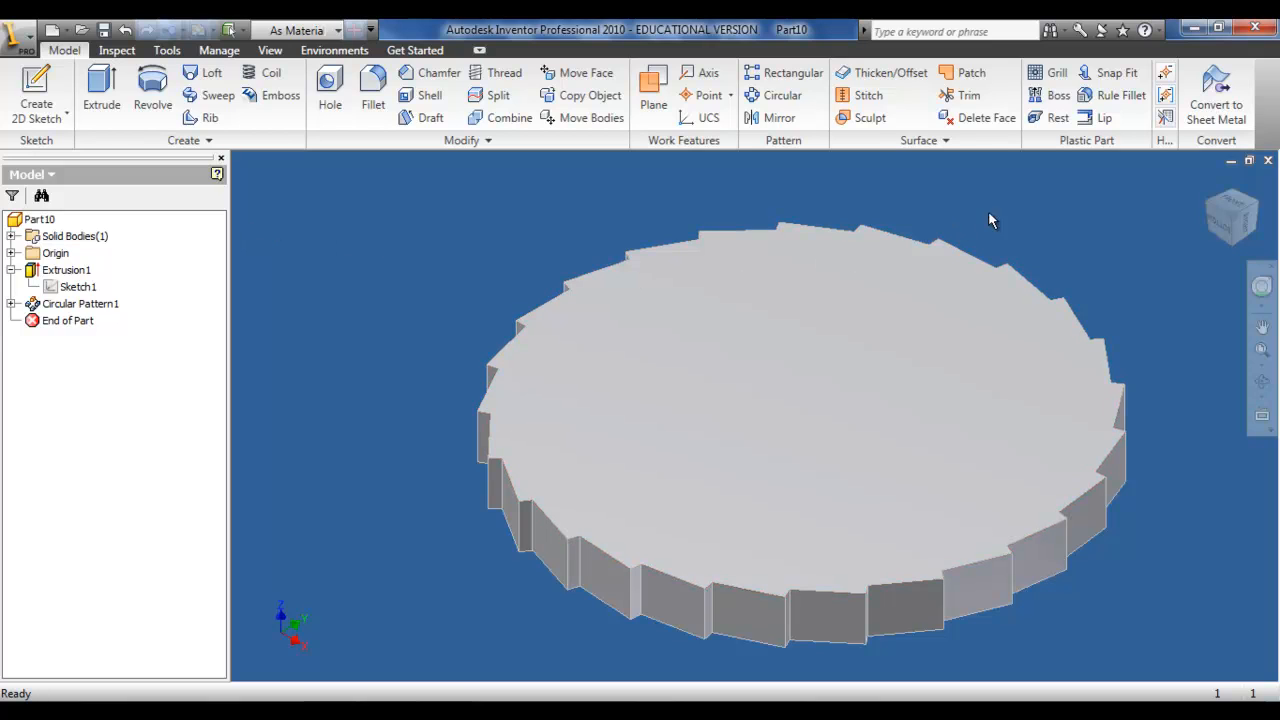
click(1238, 205)
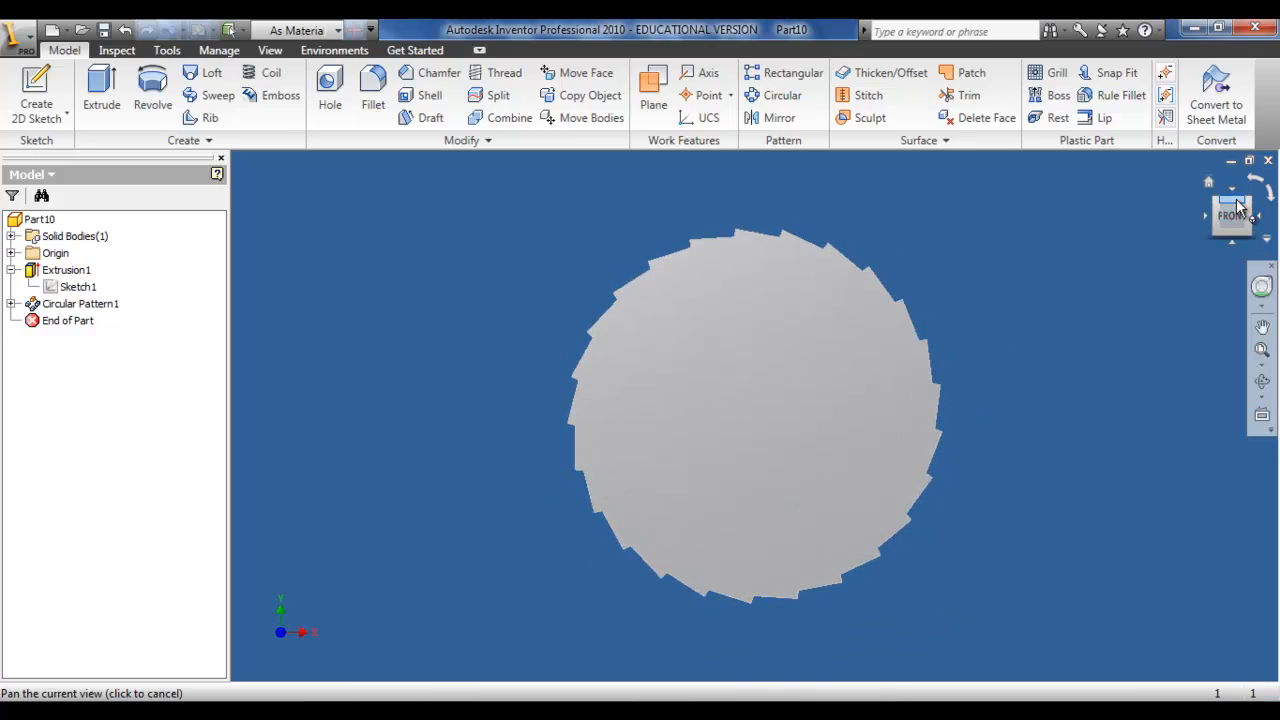
click(1261, 349)
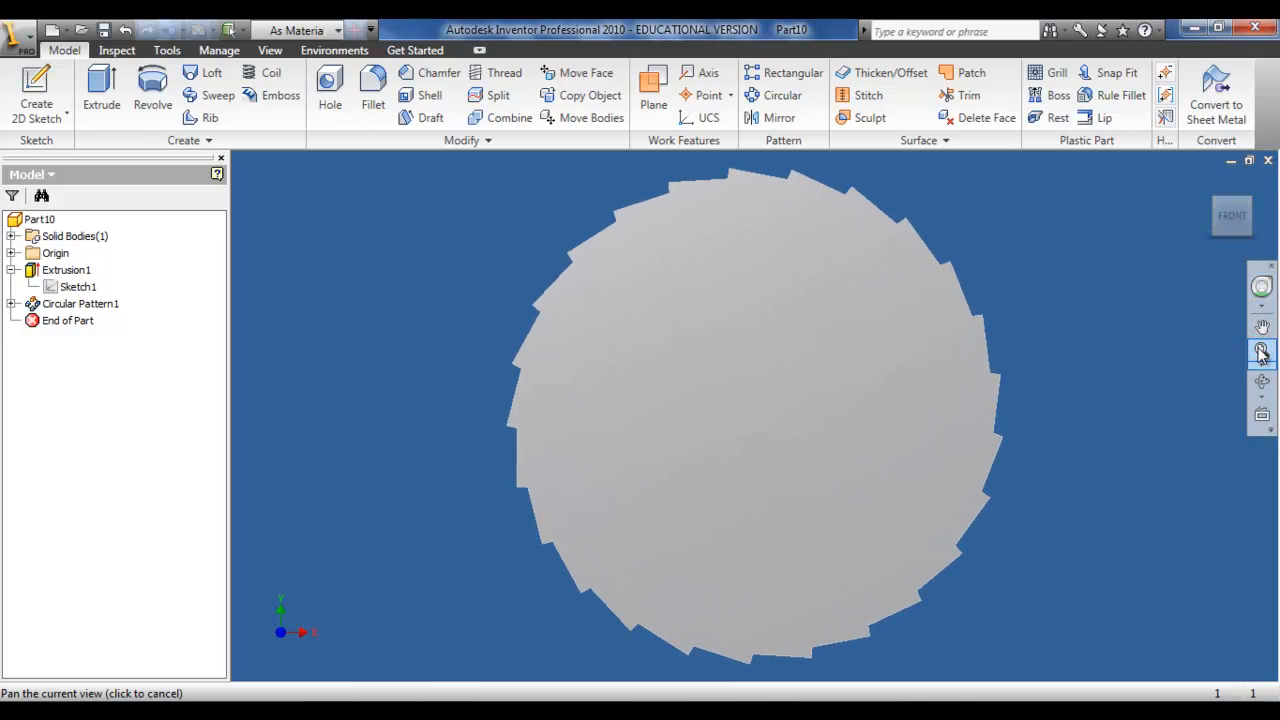
key(F6)
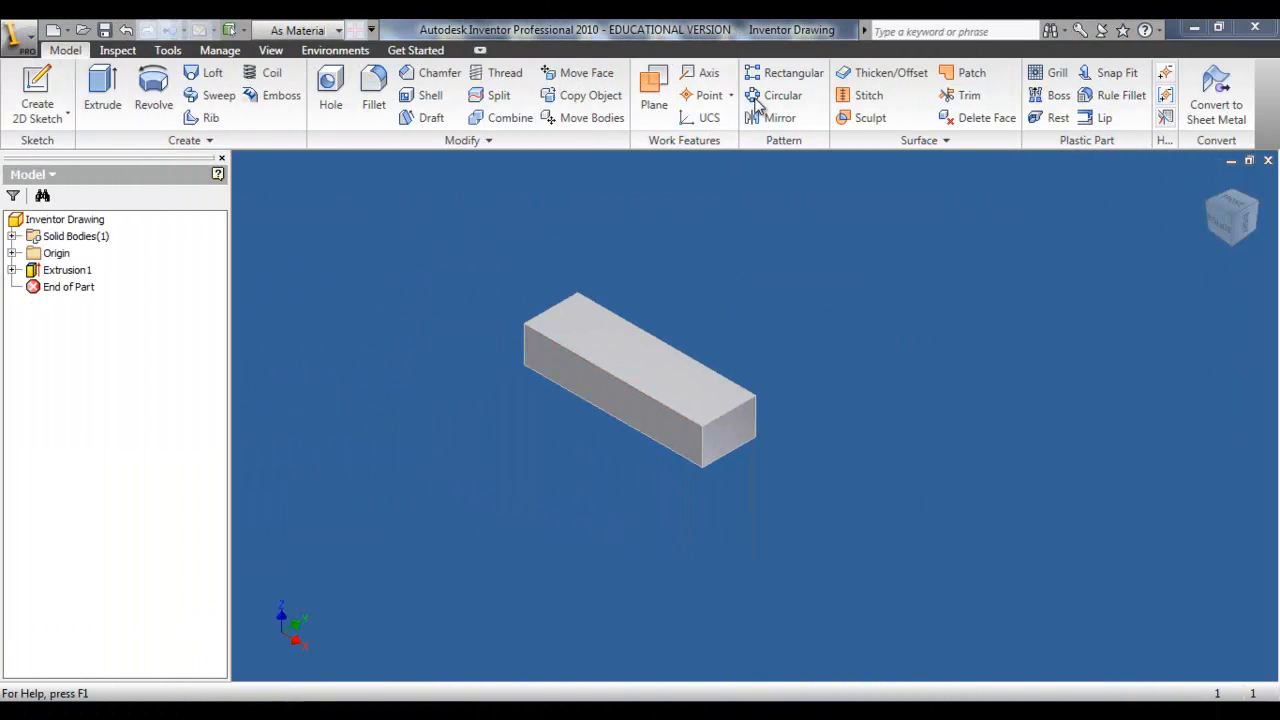
- Pattern the entire solid circularly about the short upper edge of the bar's near end face, with 6 occurrences over 360 degrees
click(772, 95)
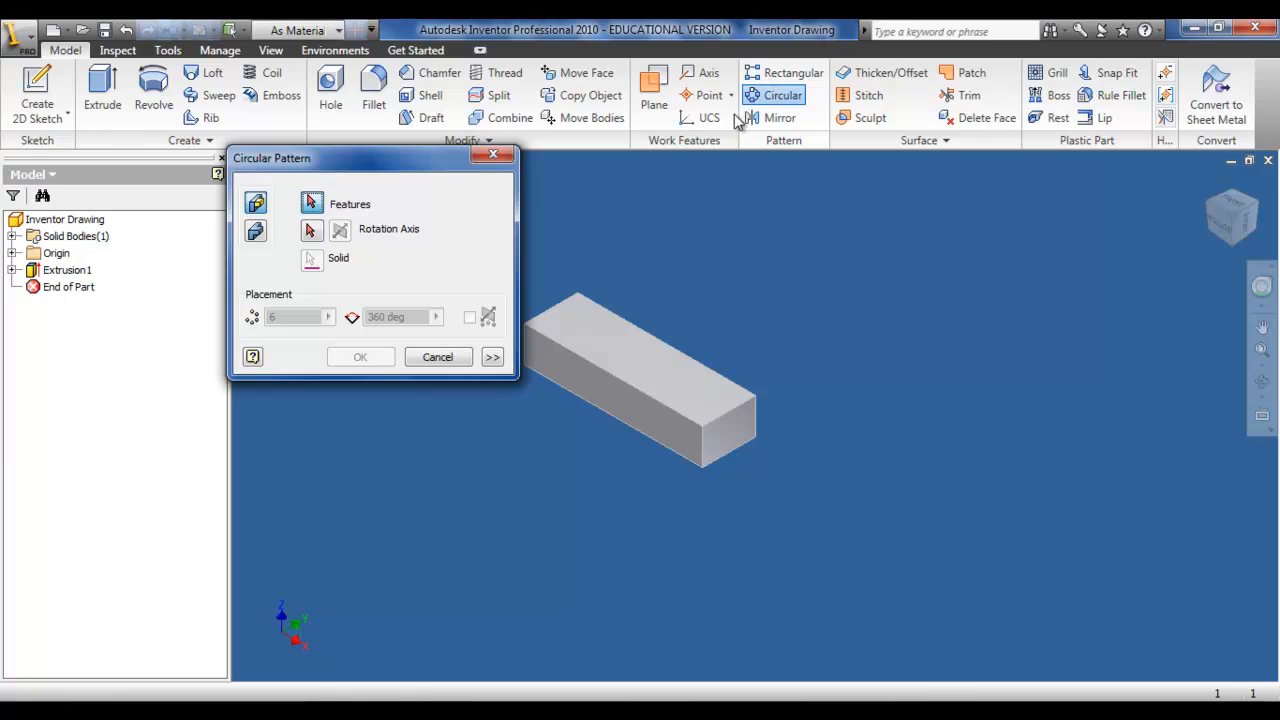
click(256, 232)
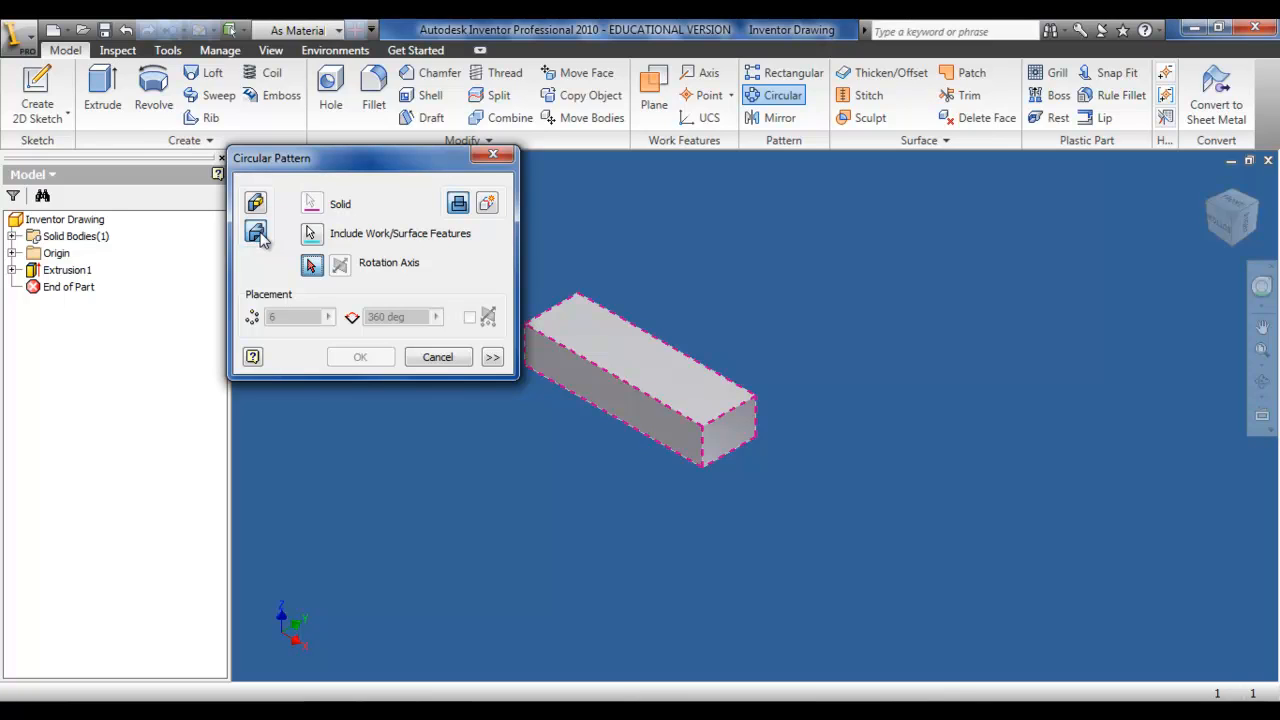
click(310, 270)
click(727, 424)
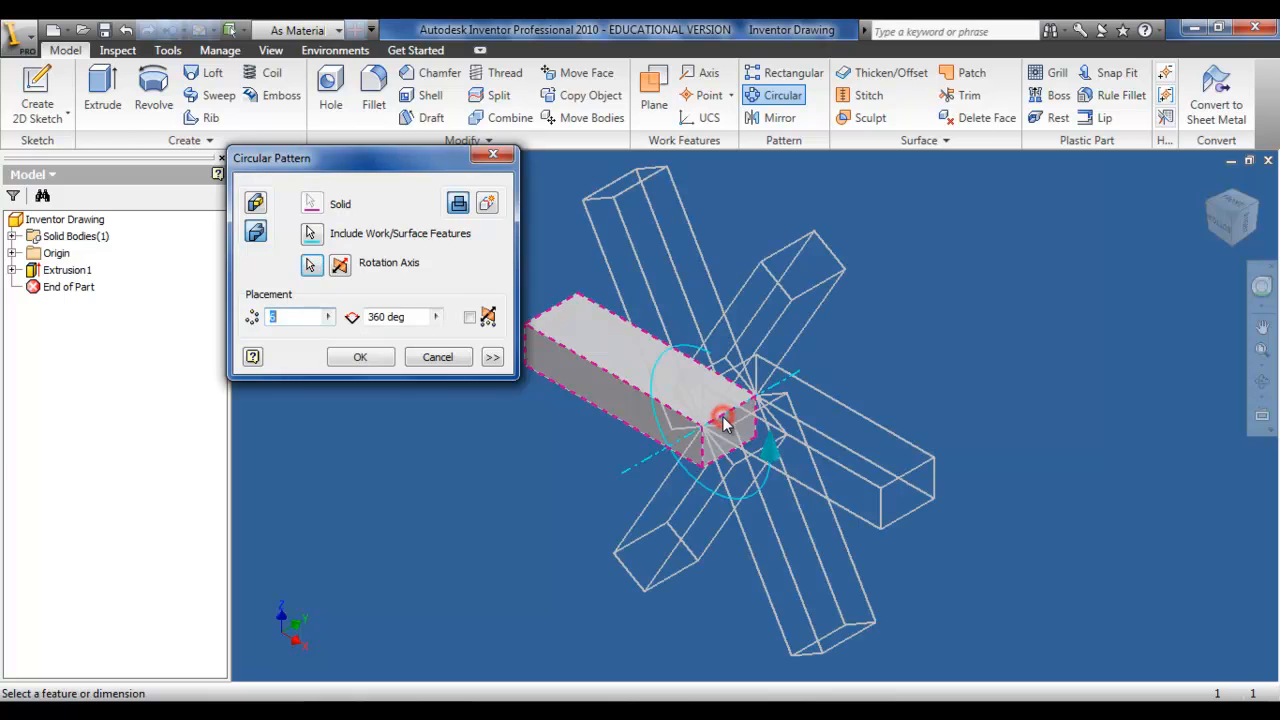
click(1216, 227)
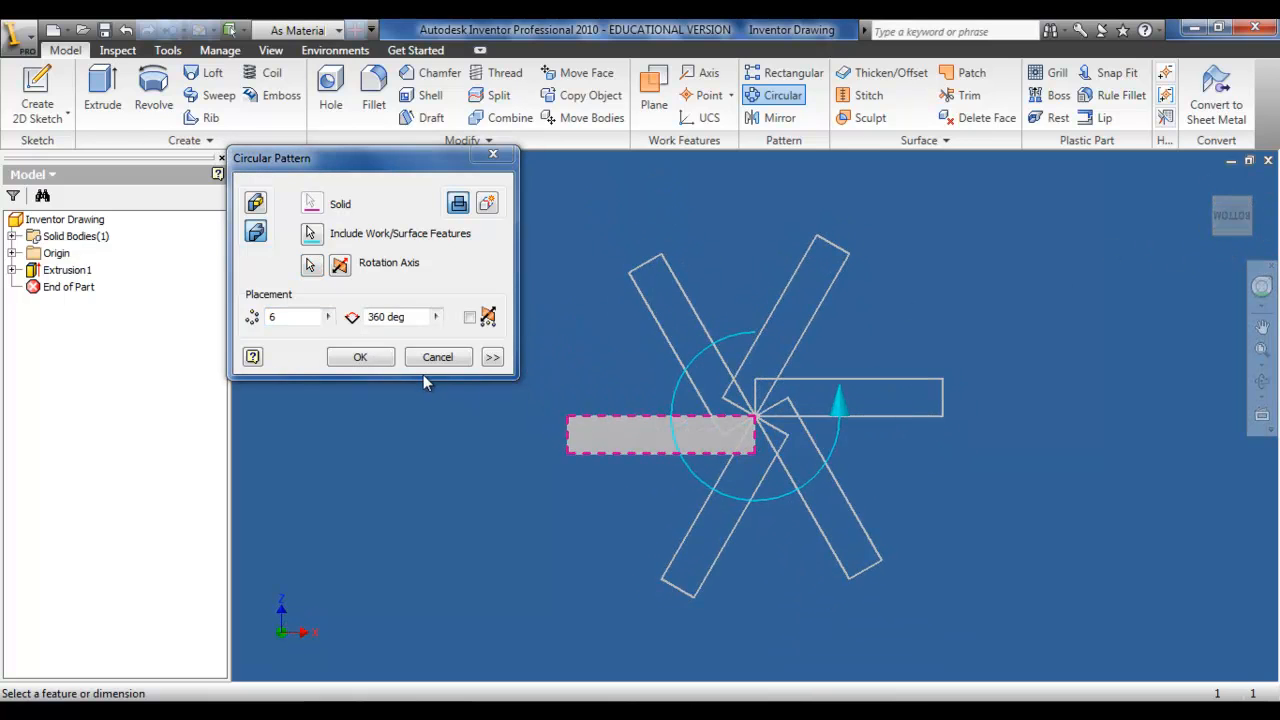
click(345, 357)
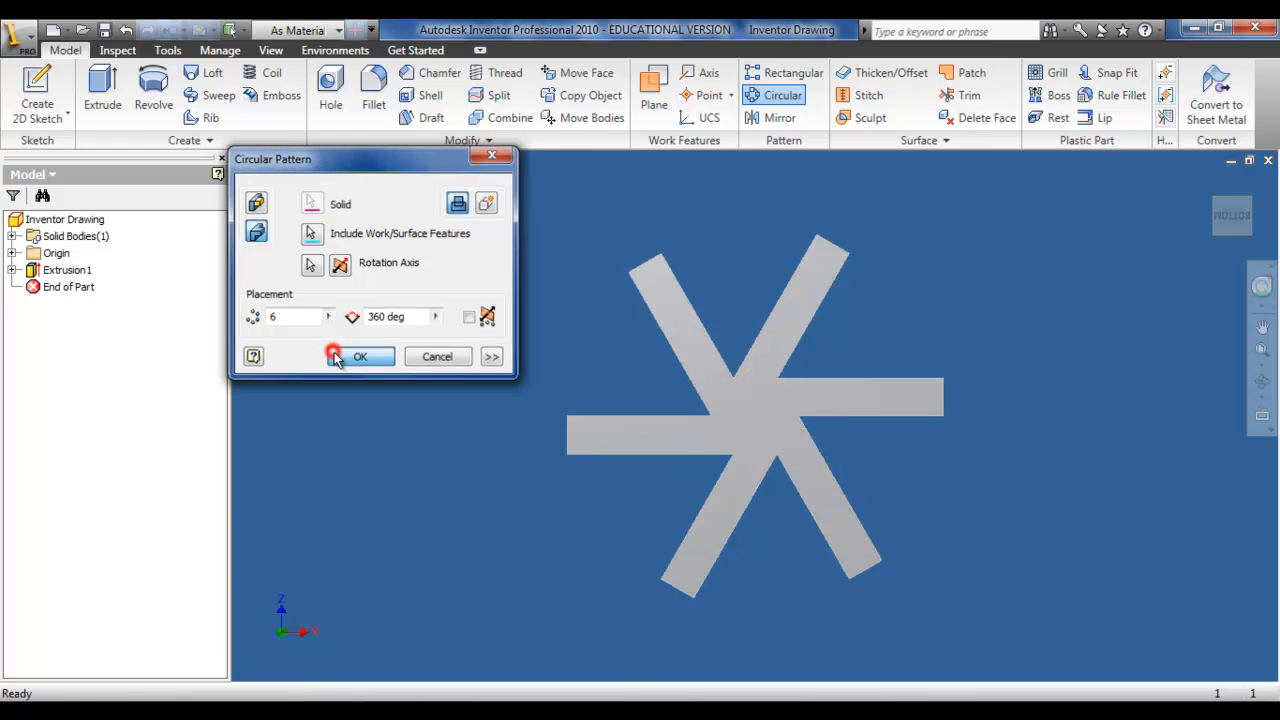
key(F6)
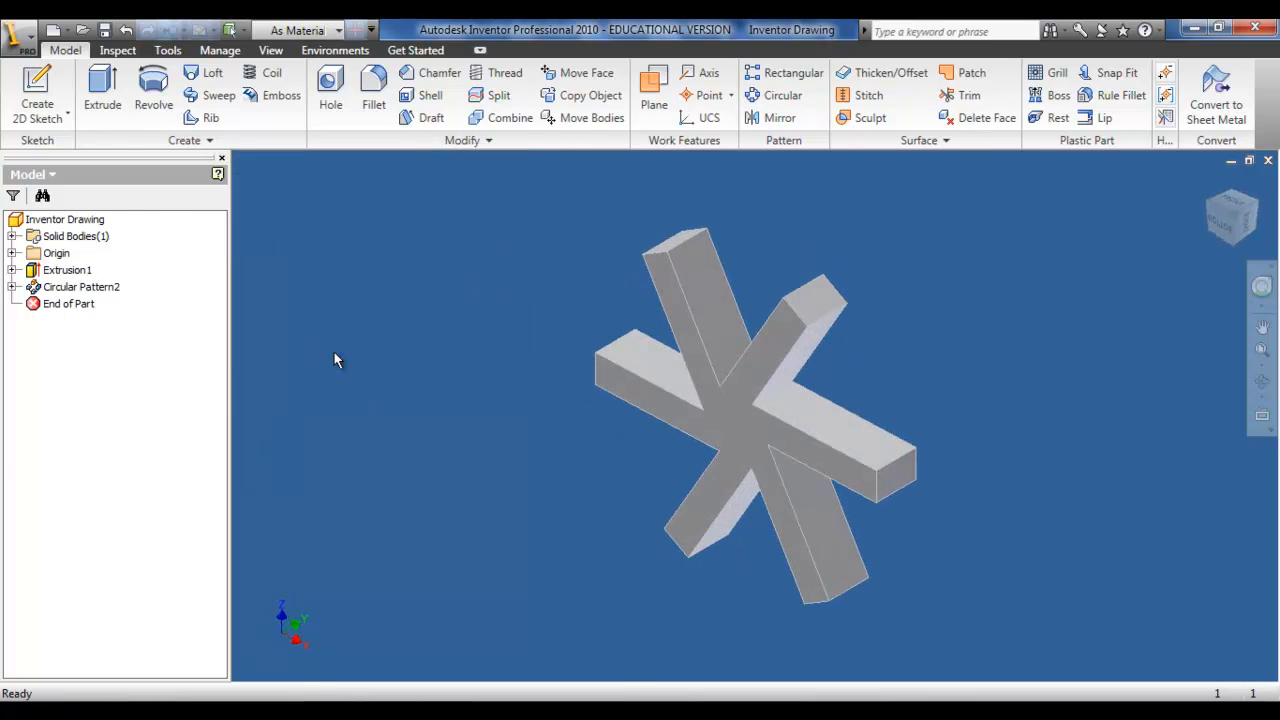